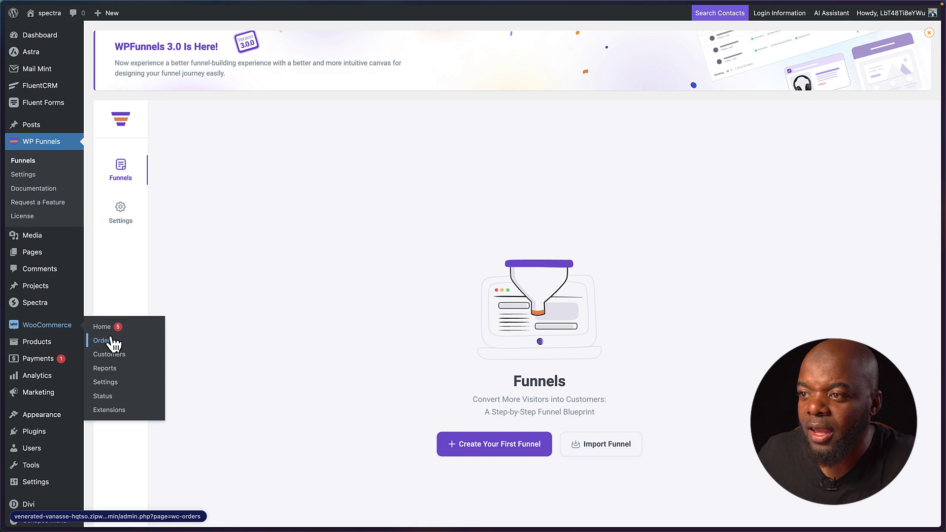
Bring up the Products submenu in the WordPress admin sidebar
mouse_move(47, 344)
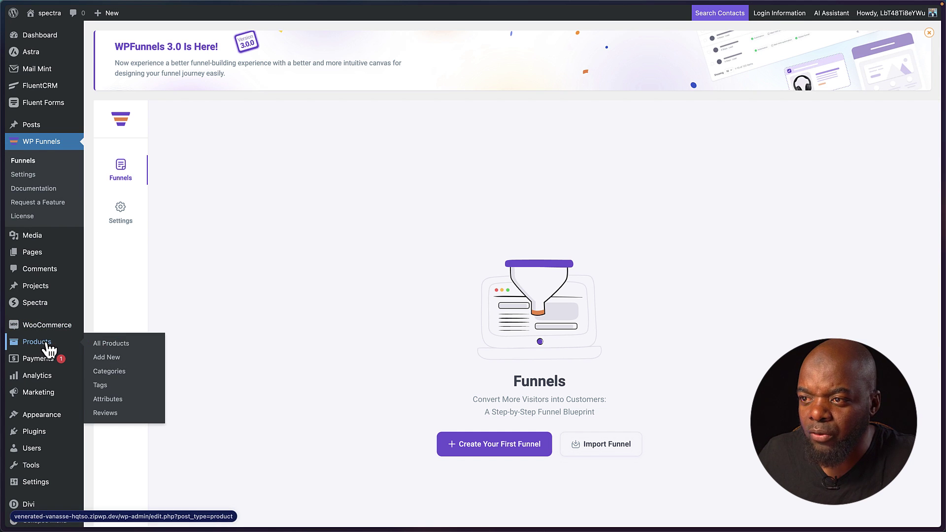
Create a new product titled 'Product C' with a regular price of 14
click(106, 358)
text(Product C)
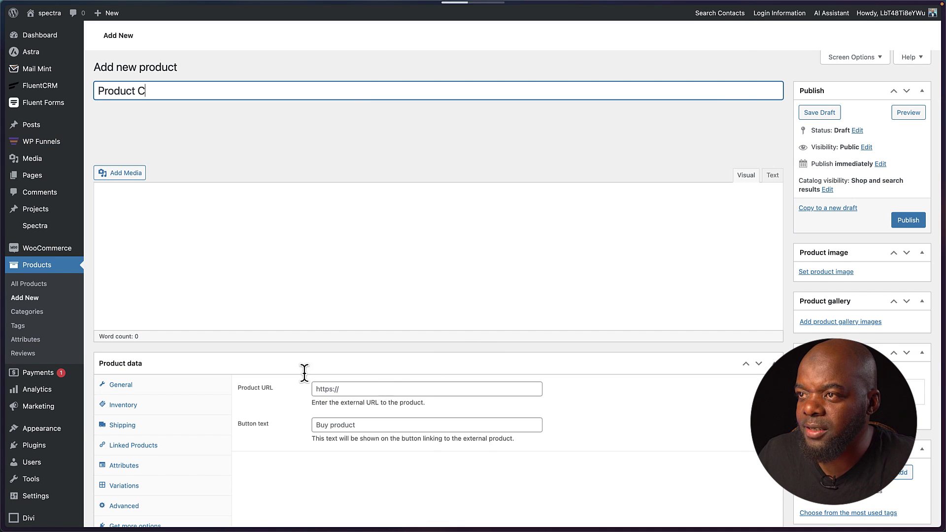
scroll(344, 319, down, 3)
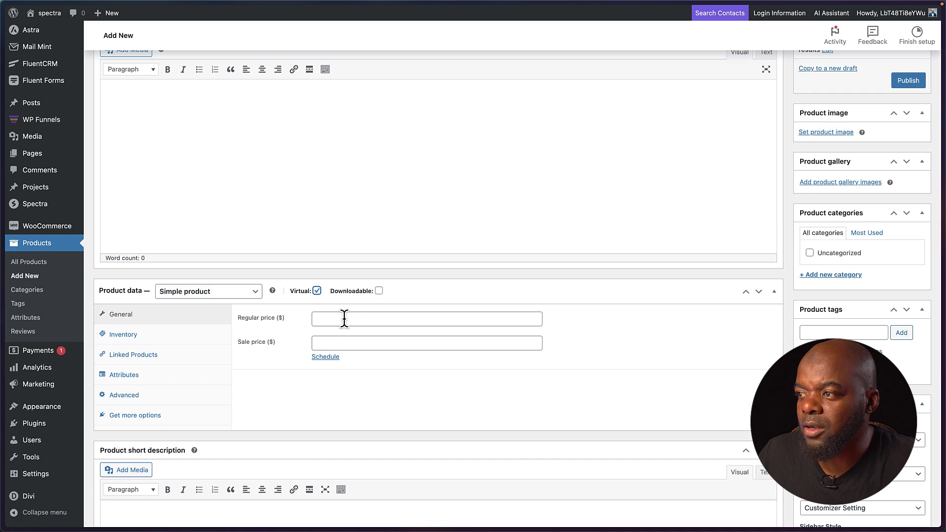
click(344, 319)
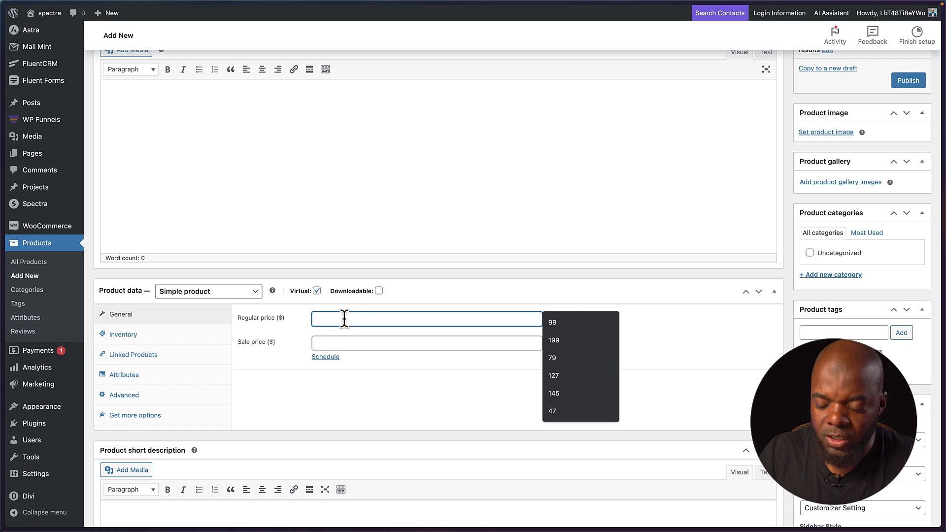
text(14)
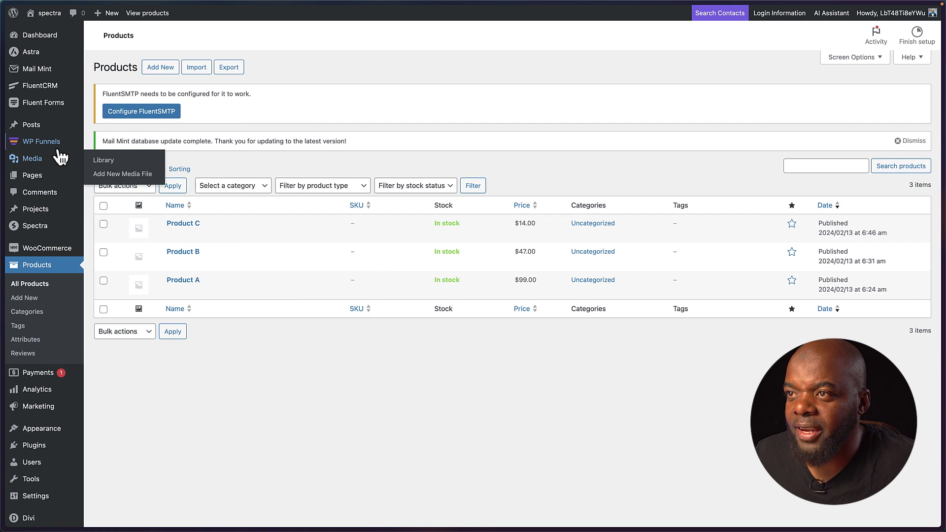
mouse_move(59, 150)
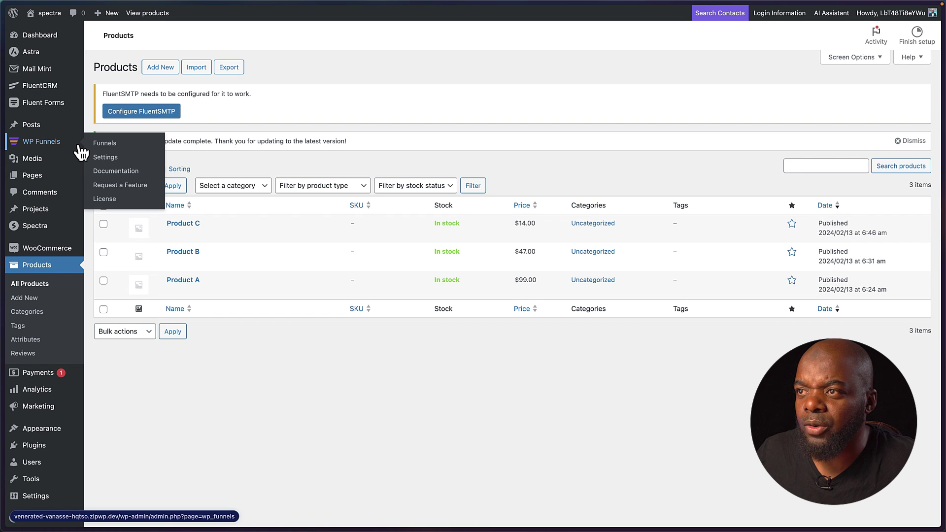
Switch the WP Funnels page builder from Gutenberg to Divi in General Settings
click(113, 160)
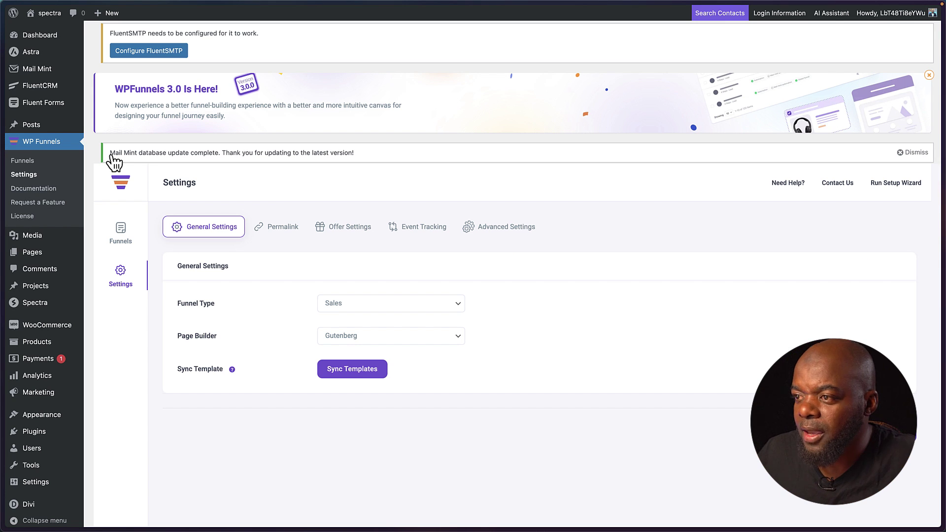
click(380, 340)
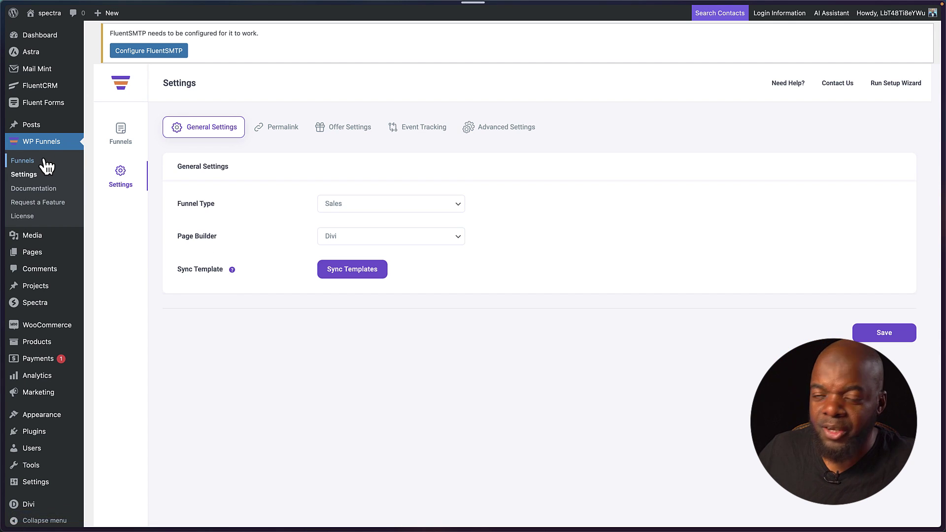
Start the first funnel and browse the Business Coach, Counselor and All template categories
click(44, 161)
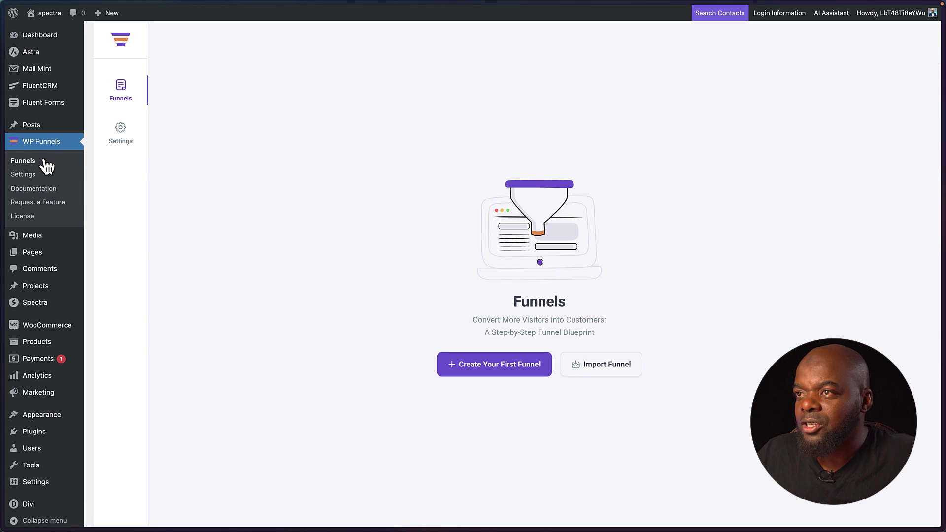
click(516, 373)
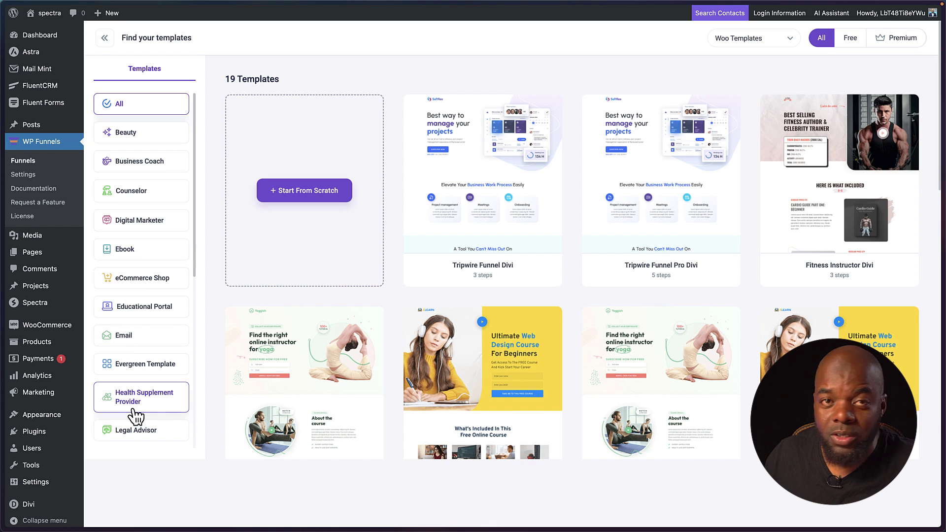
click(154, 170)
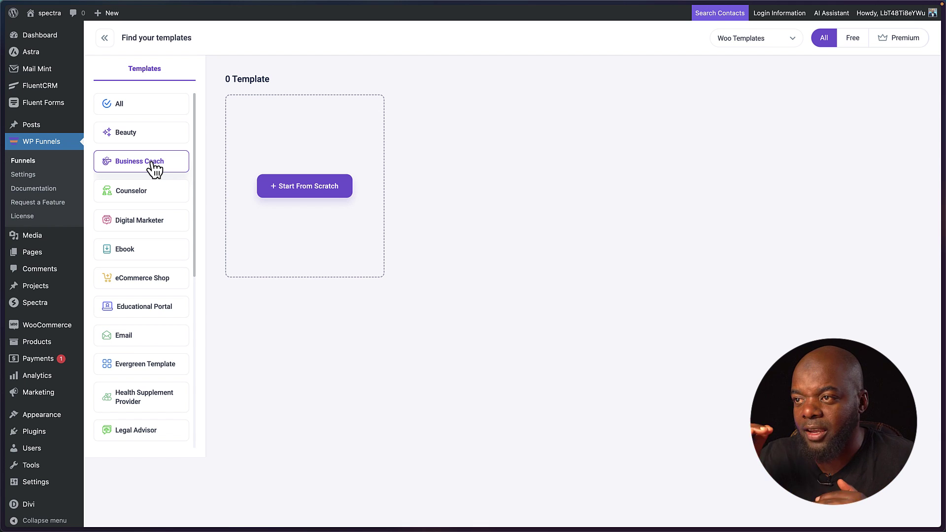
click(158, 201)
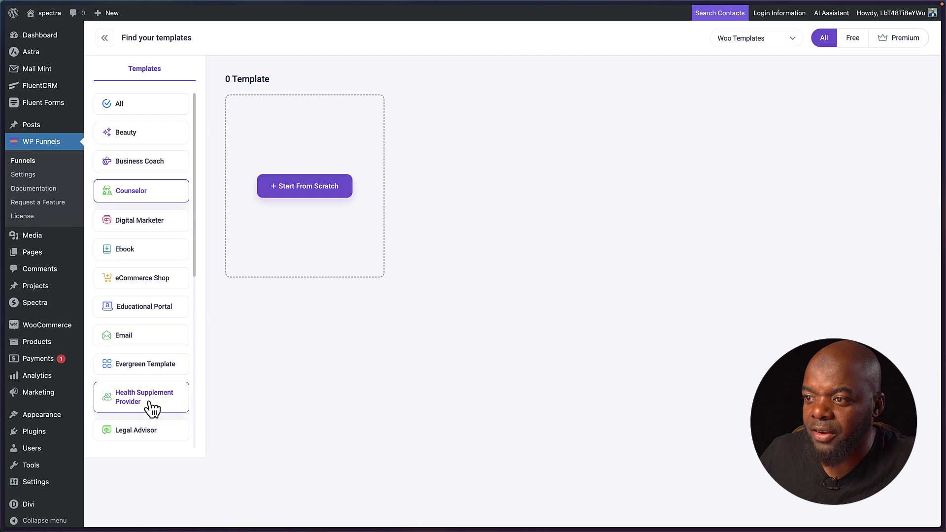
click(162, 113)
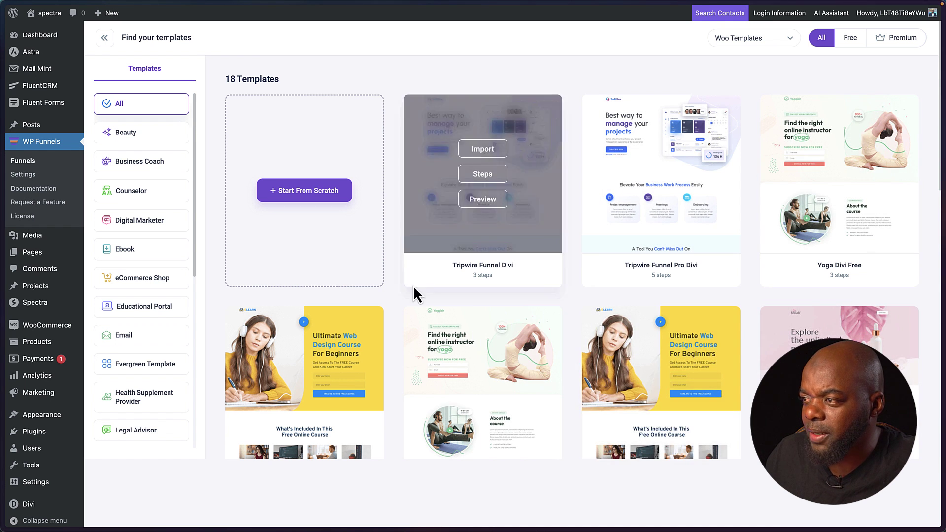
Start a blank funnel, name it 'Mak Funnel' and create it
click(333, 198)
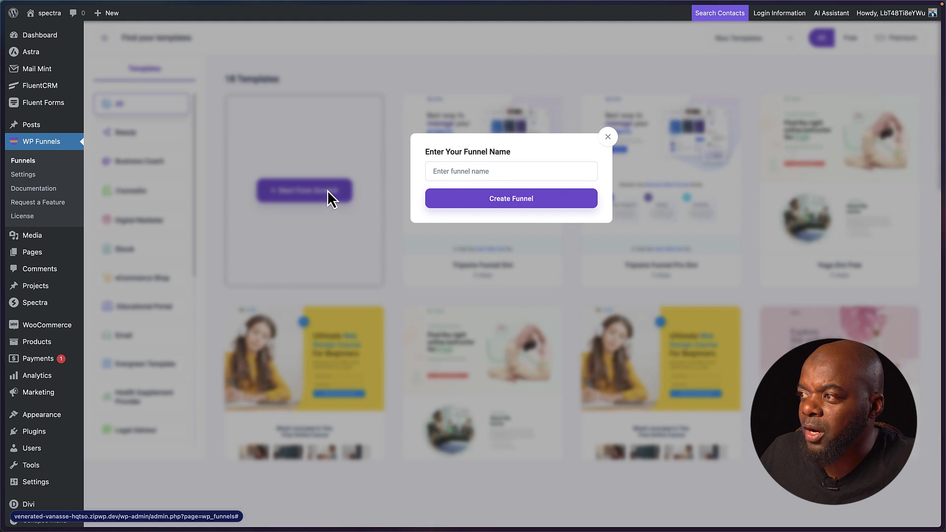
click(448, 173)
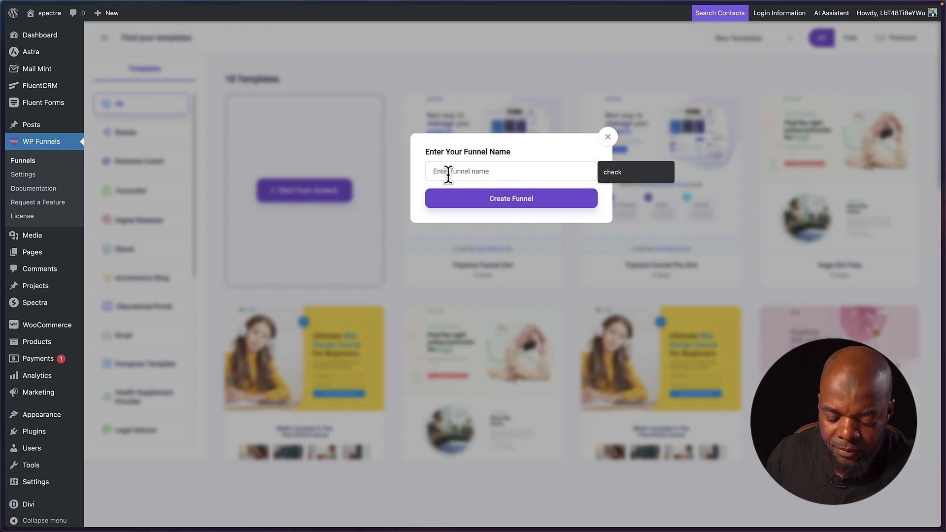
text(Mak Funnel)
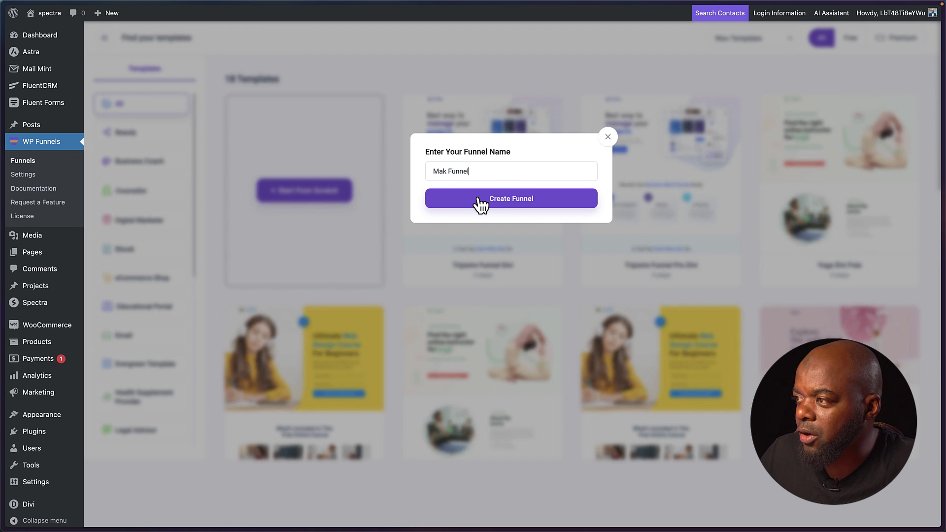
click(479, 202)
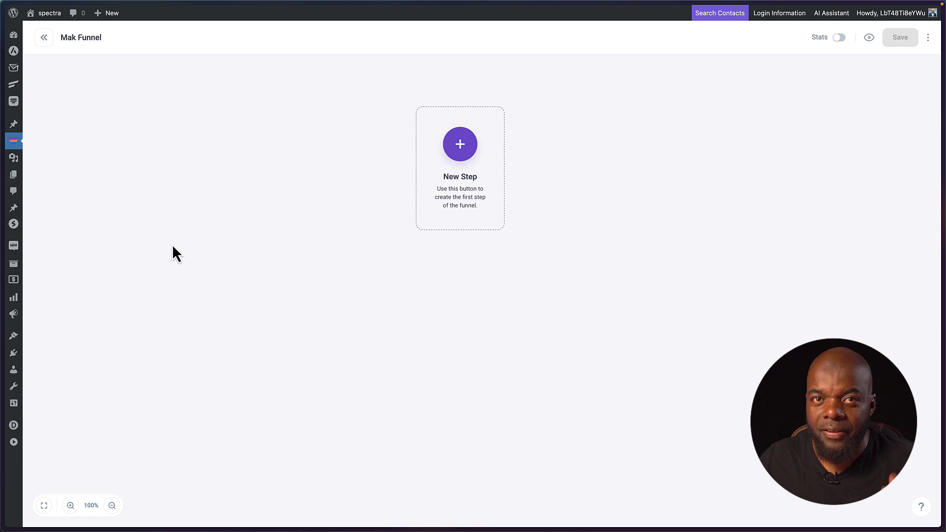
Create a blank first step named 'Landing' and arrange it beside the New Step placeholder
click(459, 146)
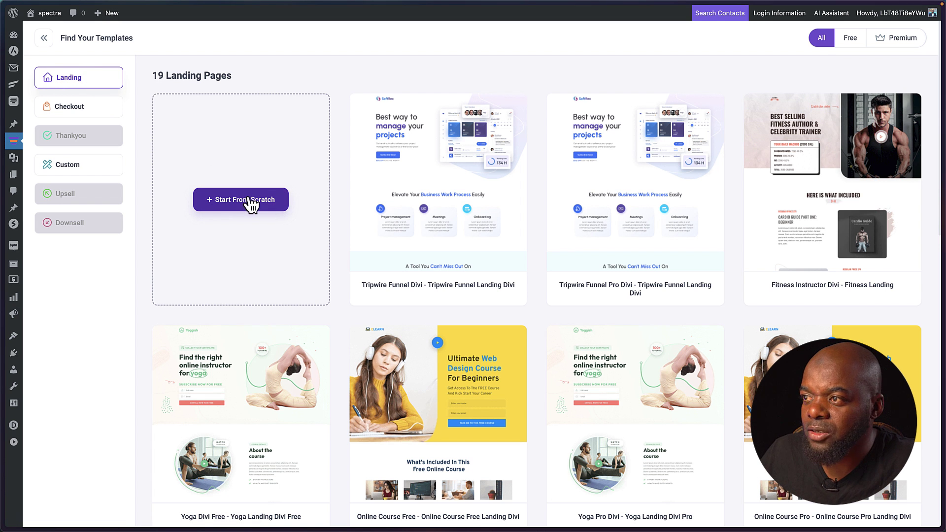
click(249, 201)
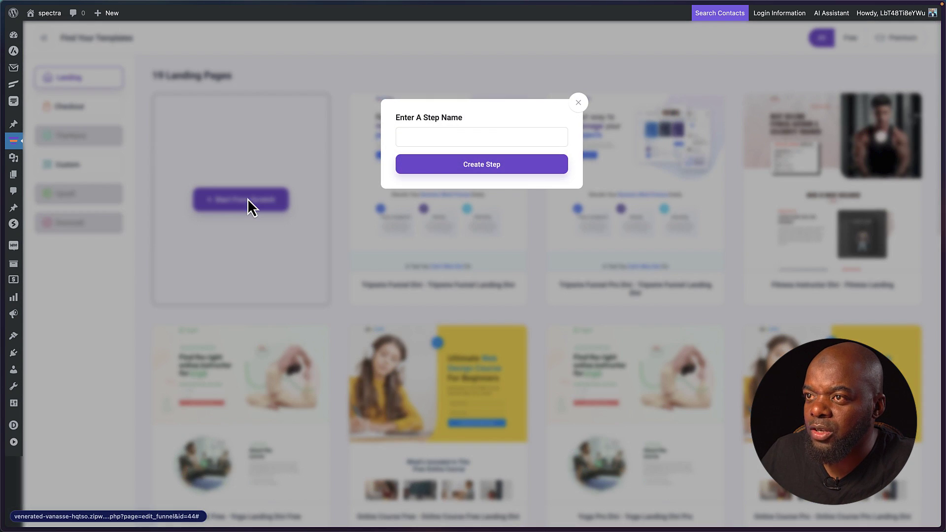
click(578, 99)
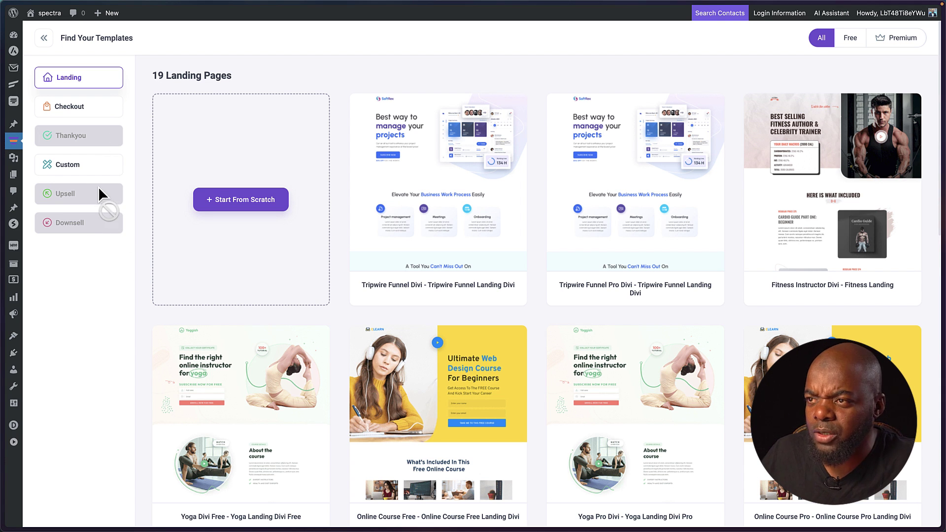
click(218, 206)
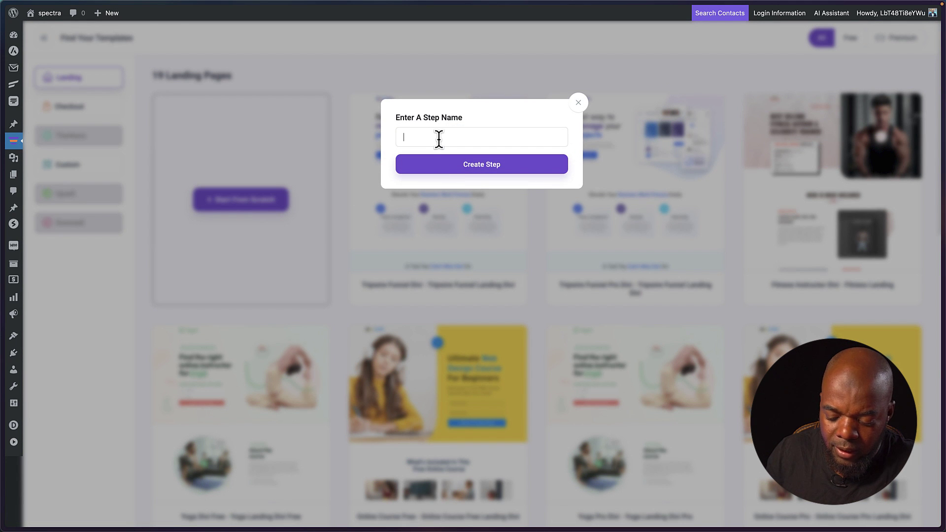
text(Landing)
click(471, 177)
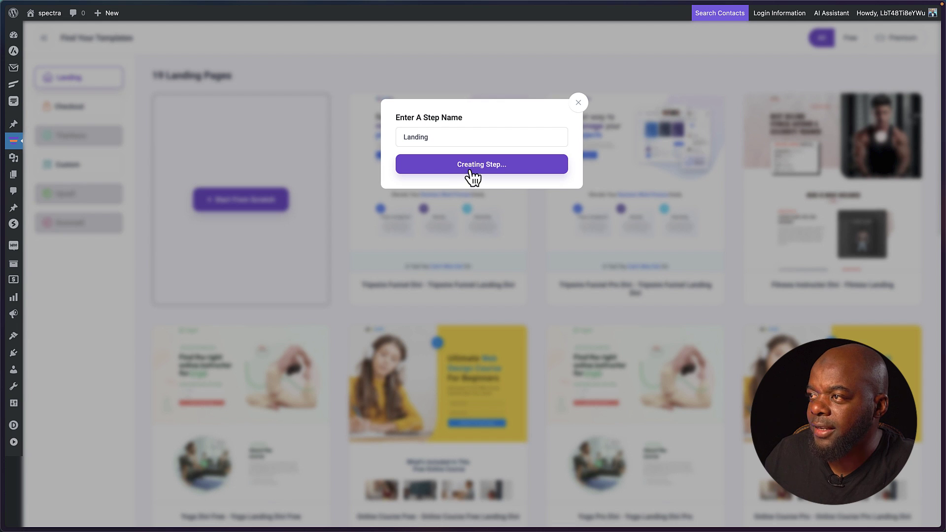
drag(167, 268, 157, 214)
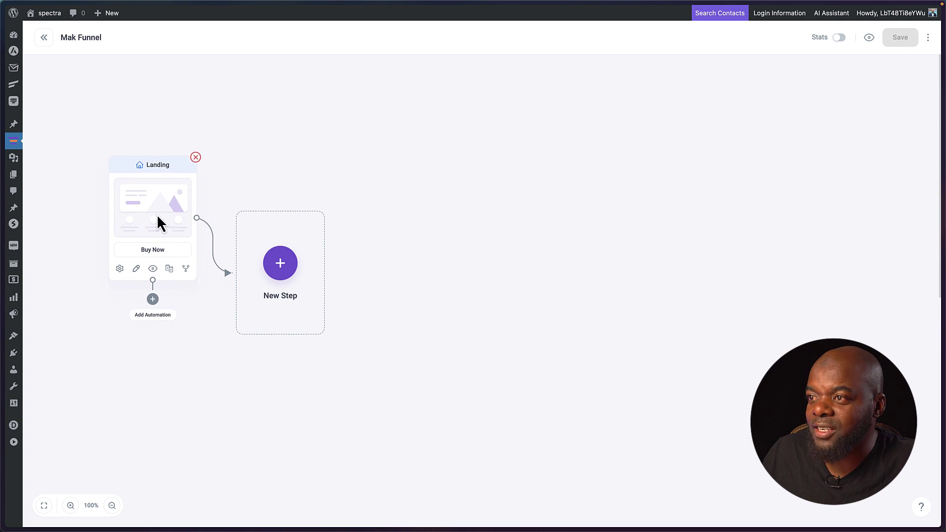
drag(288, 267, 393, 169)
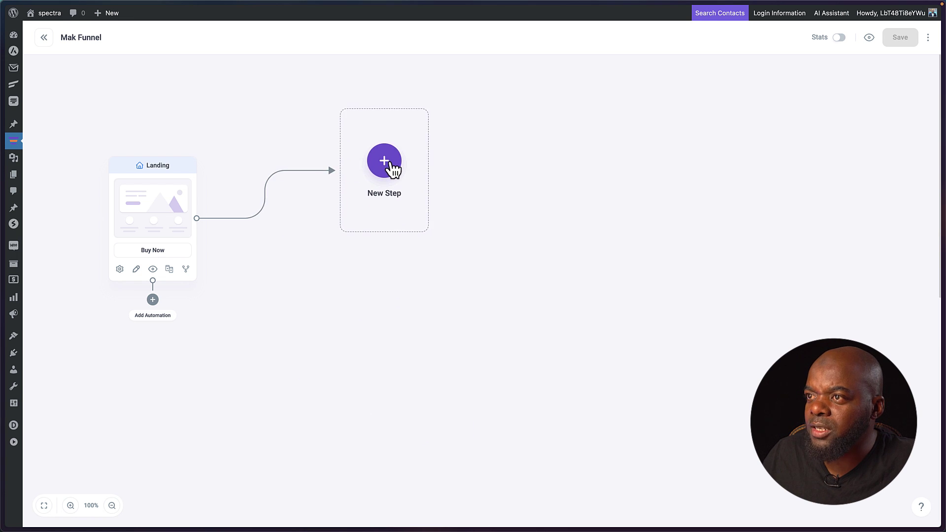
Create a blank step named 'Checkout' after Landing and position its card on the canvas
click(389, 170)
key(Escape)
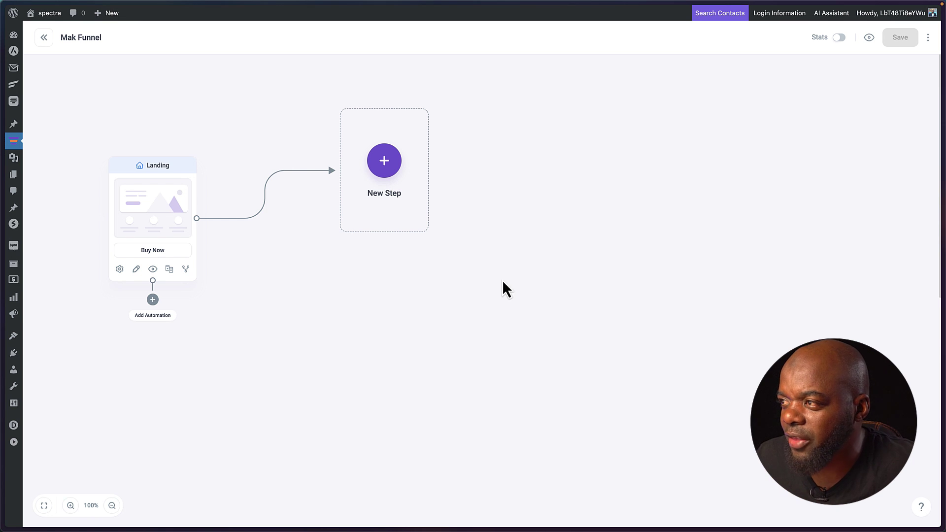
click(384, 162)
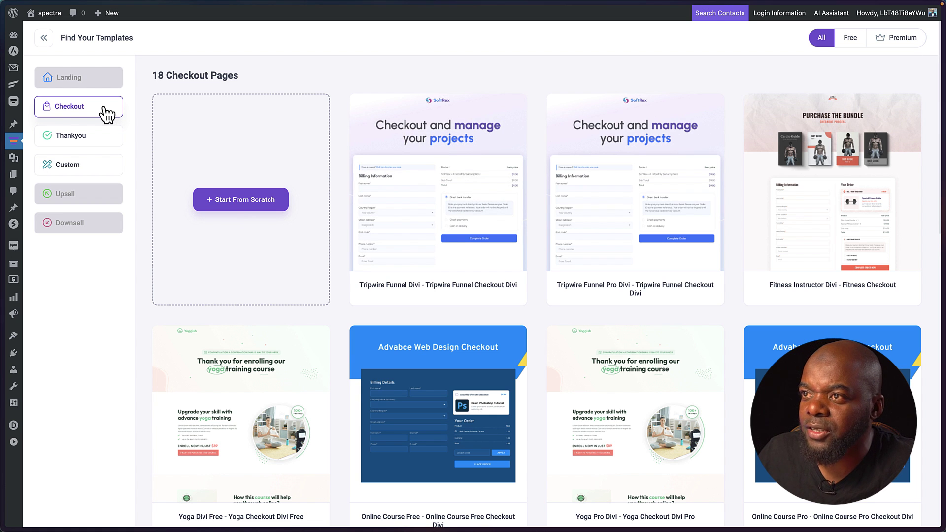
mouse_move(93, 113)
mouse_down()
mouse_move(85, 78)
mouse_move(74, 78)
mouse_move(103, 75)
mouse_move(105, 109)
mouse_up()
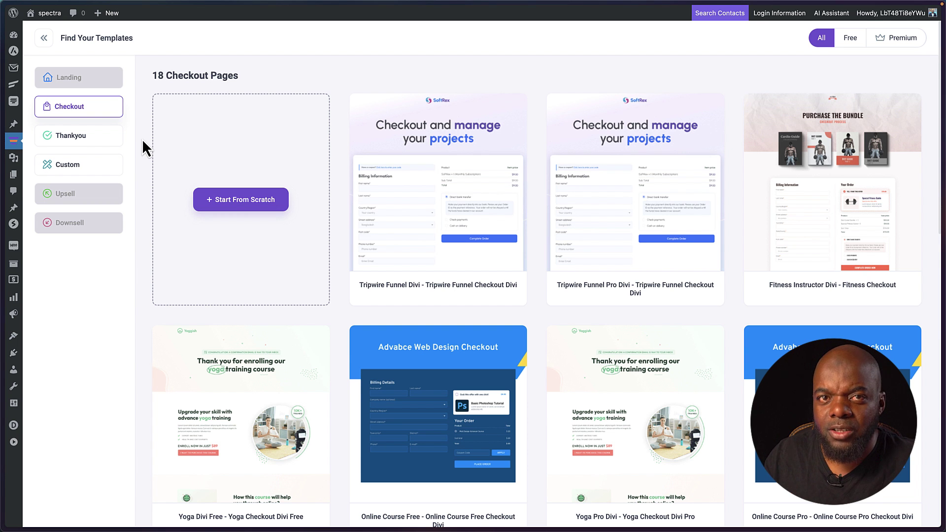
click(259, 200)
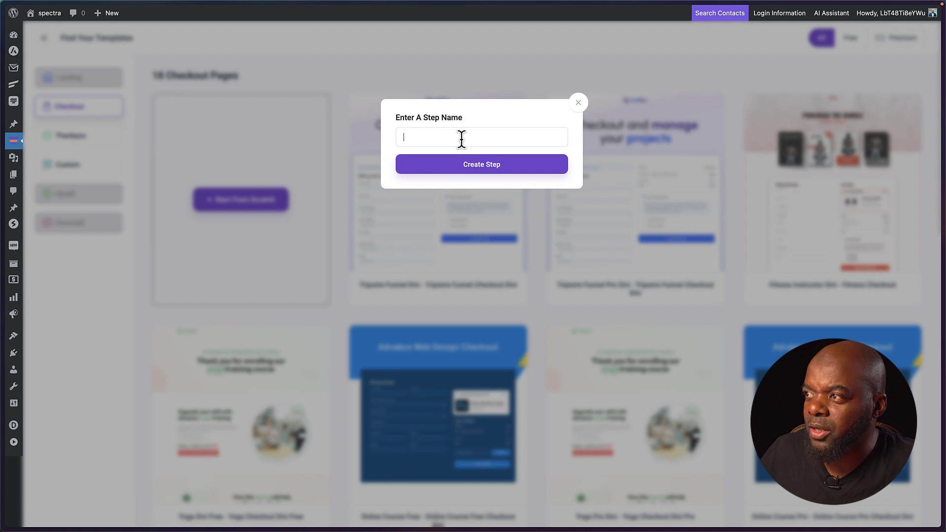
click(461, 138)
text(Checkout)
click(502, 171)
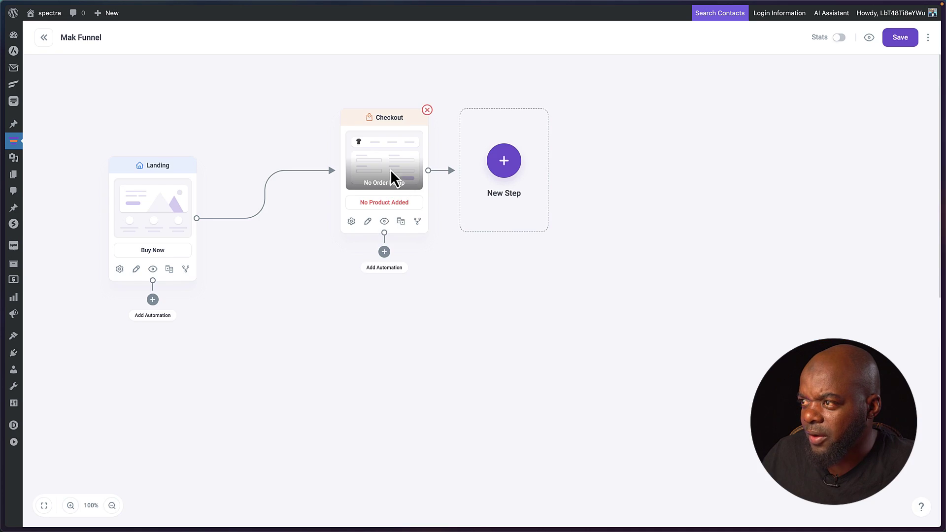
drag(390, 169, 356, 167)
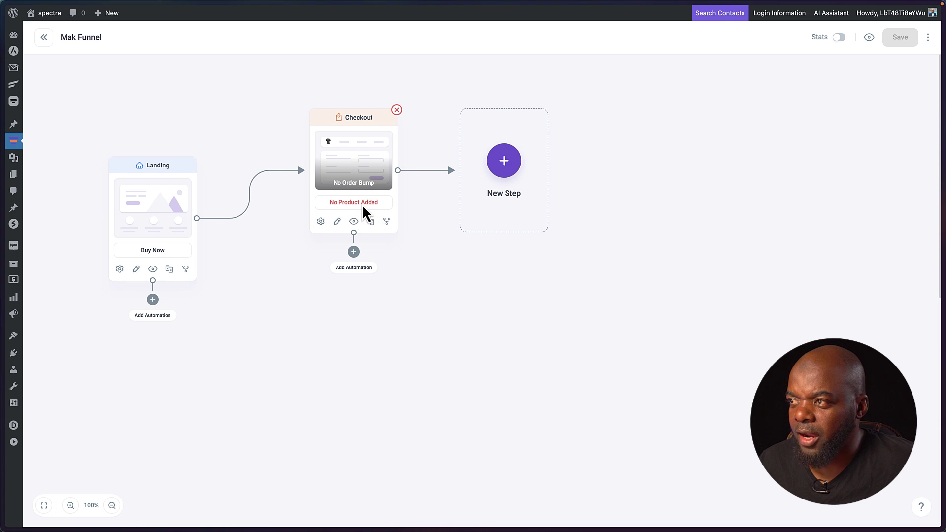
Add Product A to the Checkout step's products and update the step
click(321, 223)
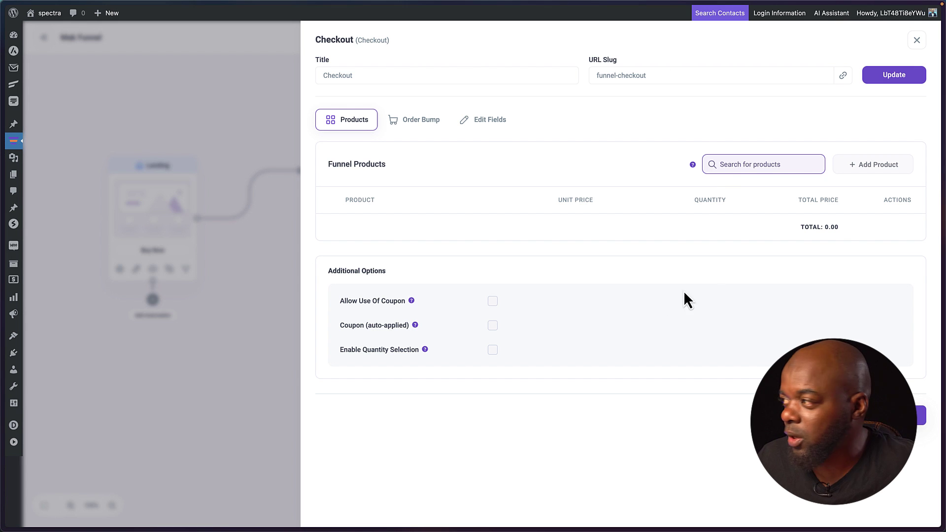
click(749, 164)
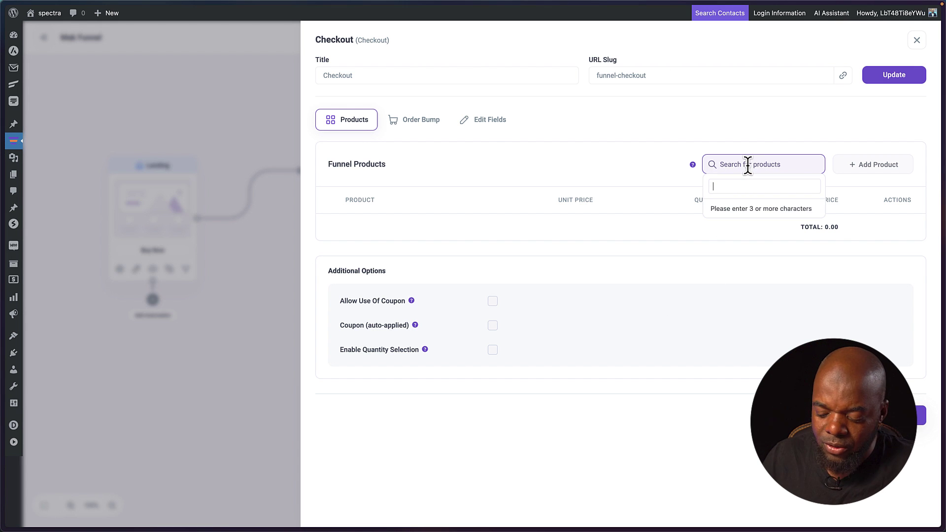
text(pr)
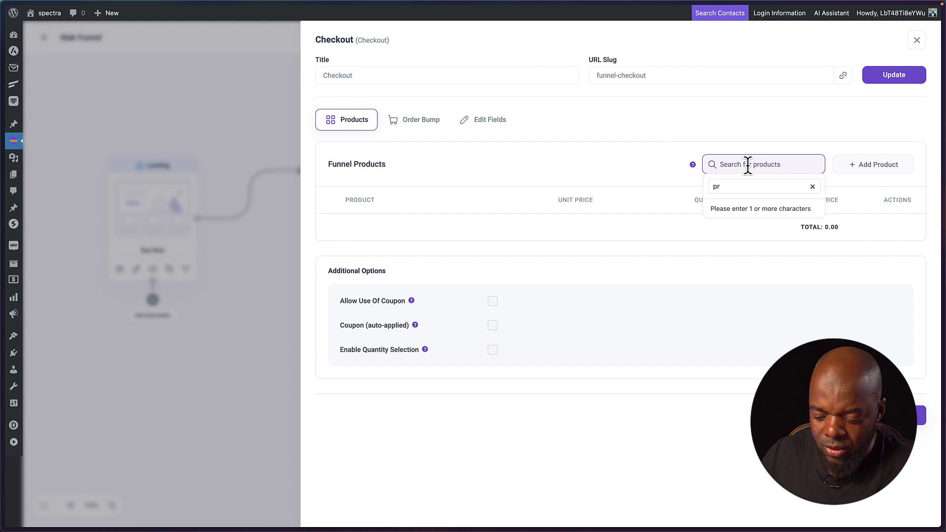
text(oduct)
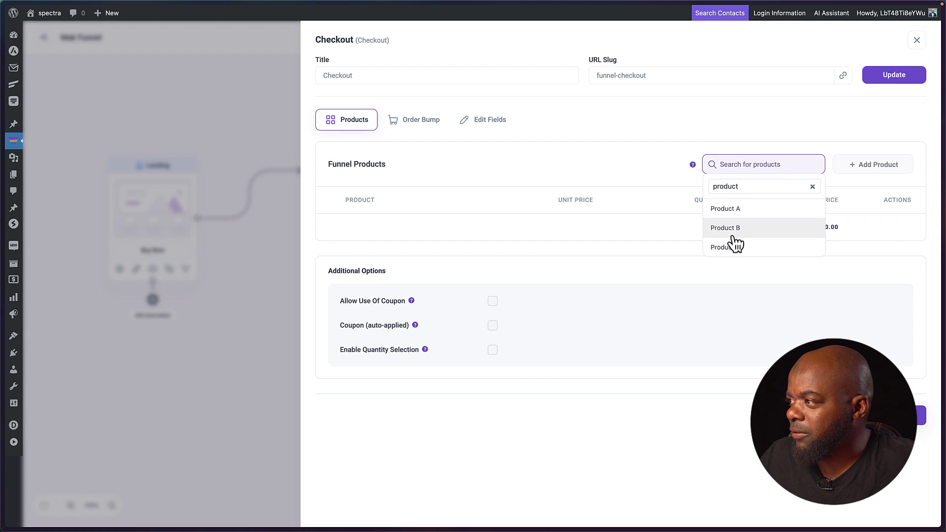
click(744, 215)
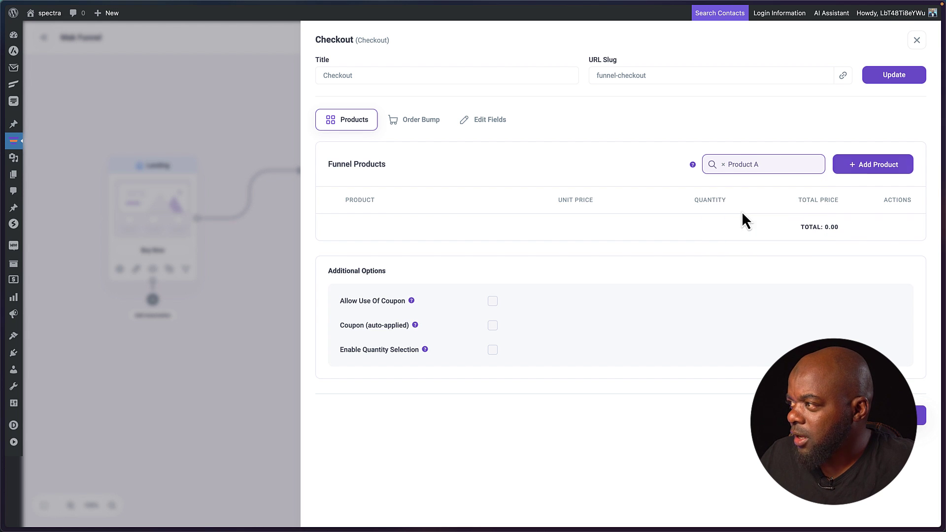
click(871, 166)
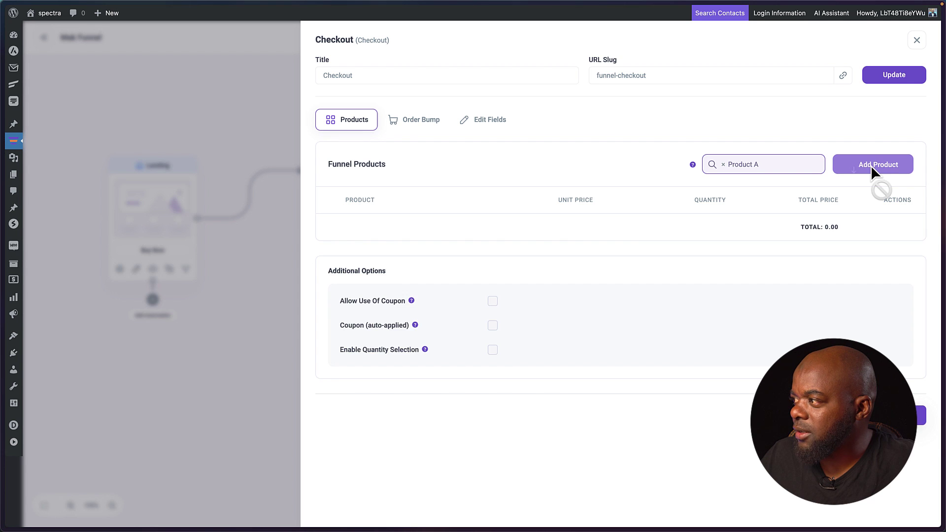
click(896, 78)
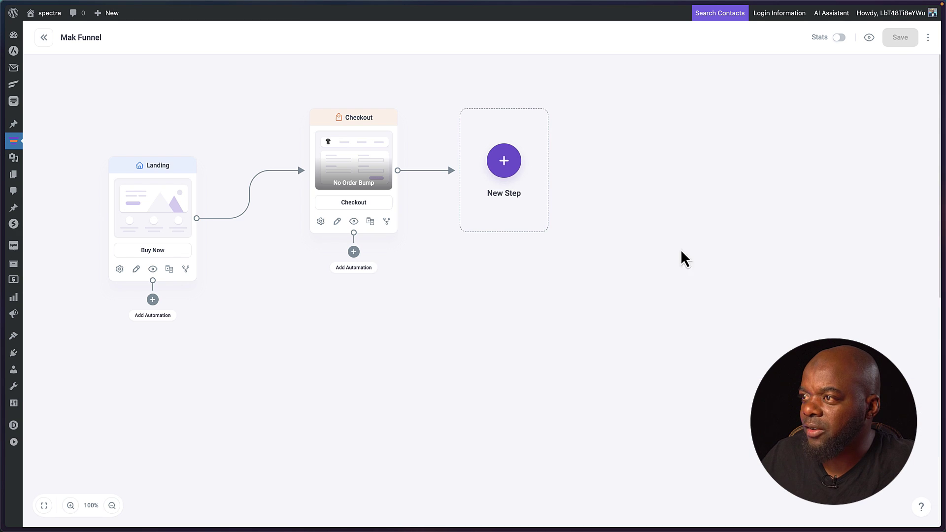
Drag the Checkout card down, then create a blank step named 'Upsell' after it
drag(360, 175, 349, 292)
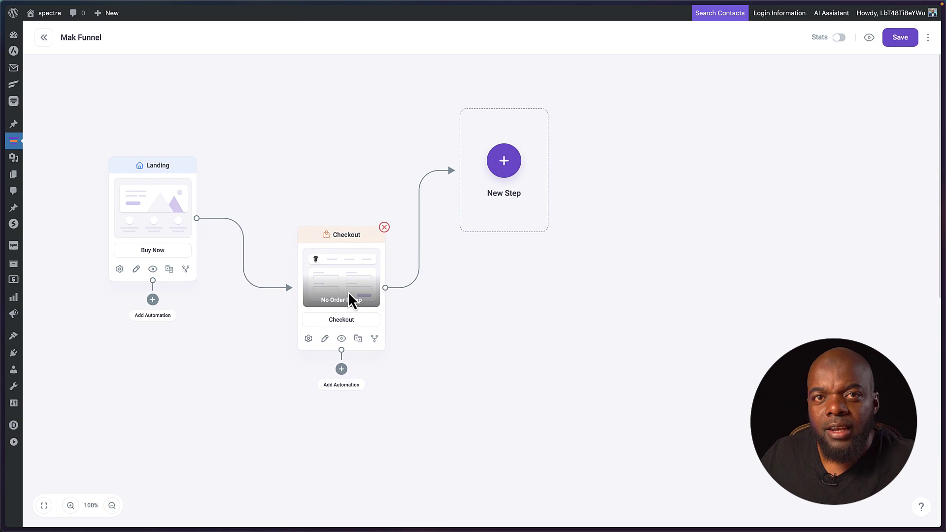
click(507, 165)
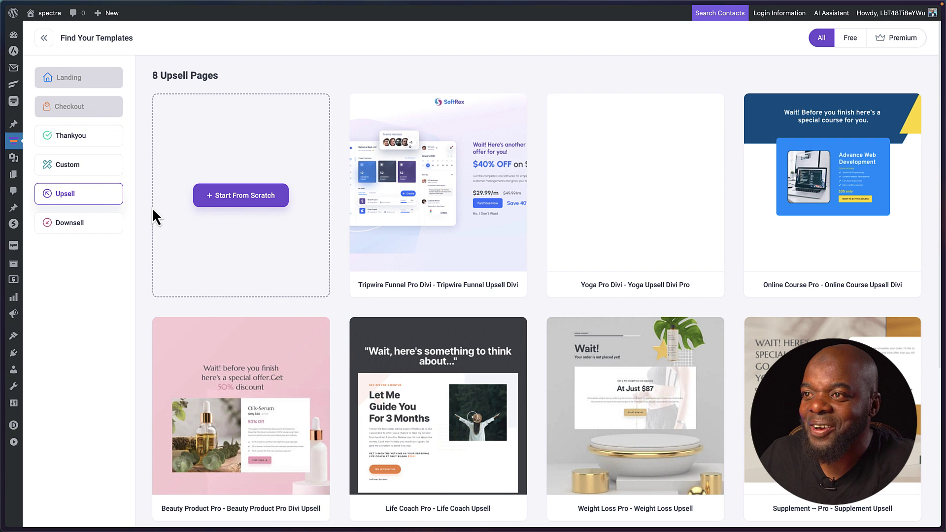
click(254, 200)
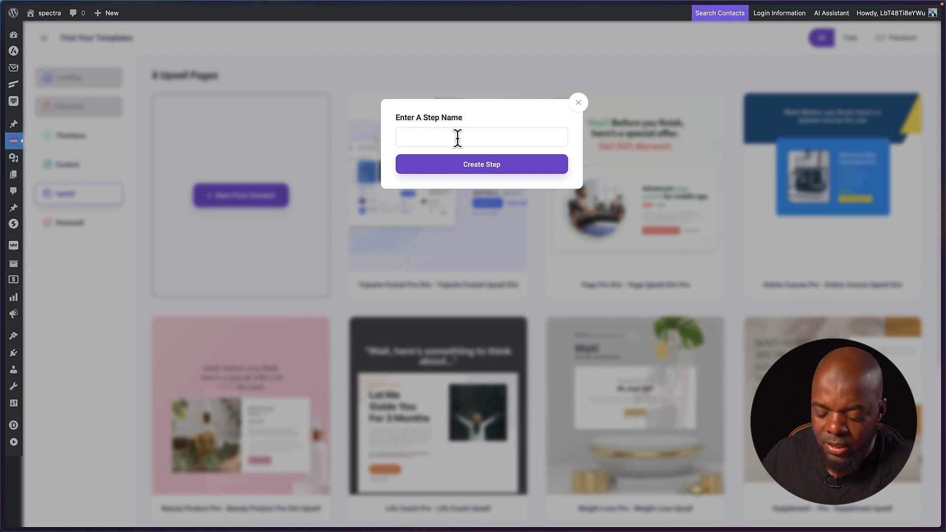
text(Upsell)
click(466, 167)
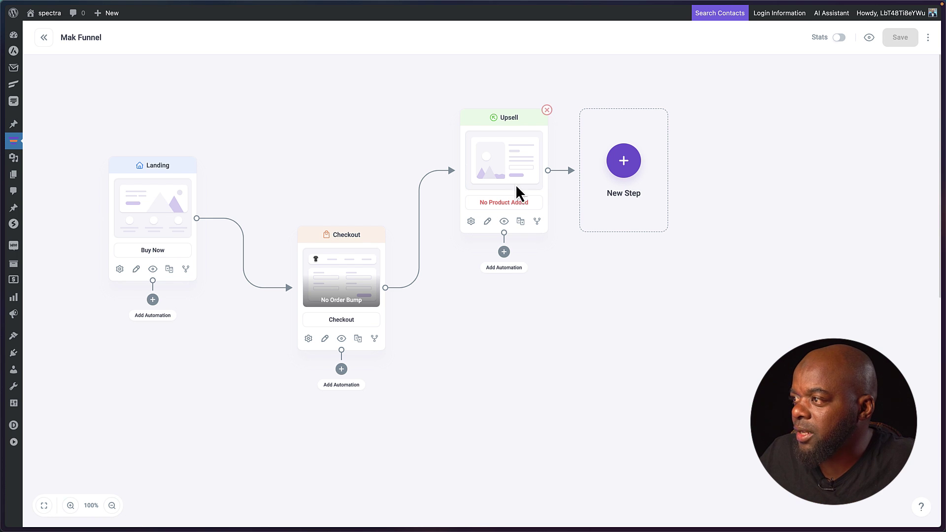
Add Product B ($47.00) as the Upsell step's offer product and save the settings
click(469, 222)
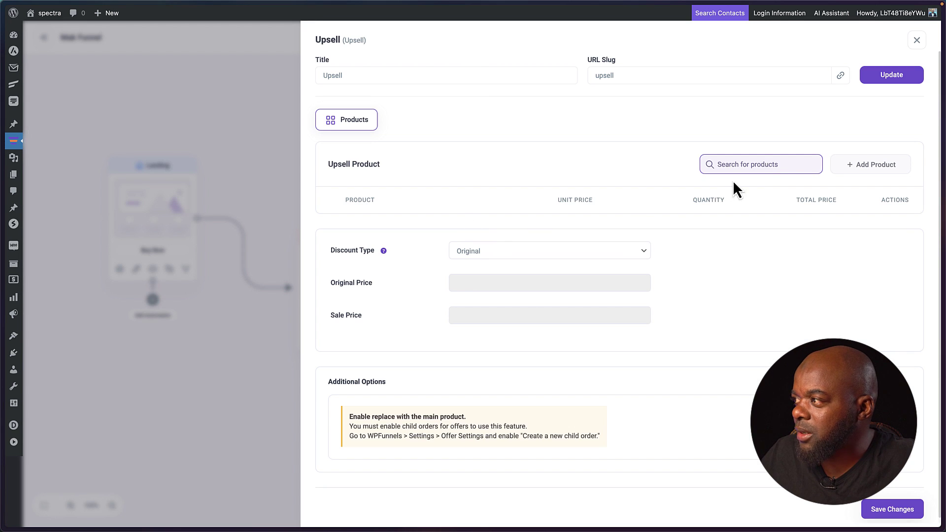
click(762, 163)
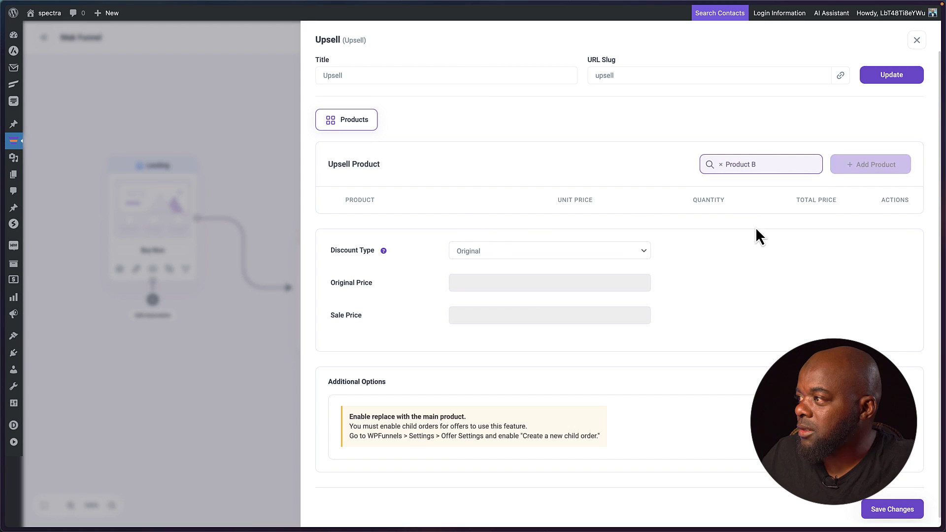
click(866, 170)
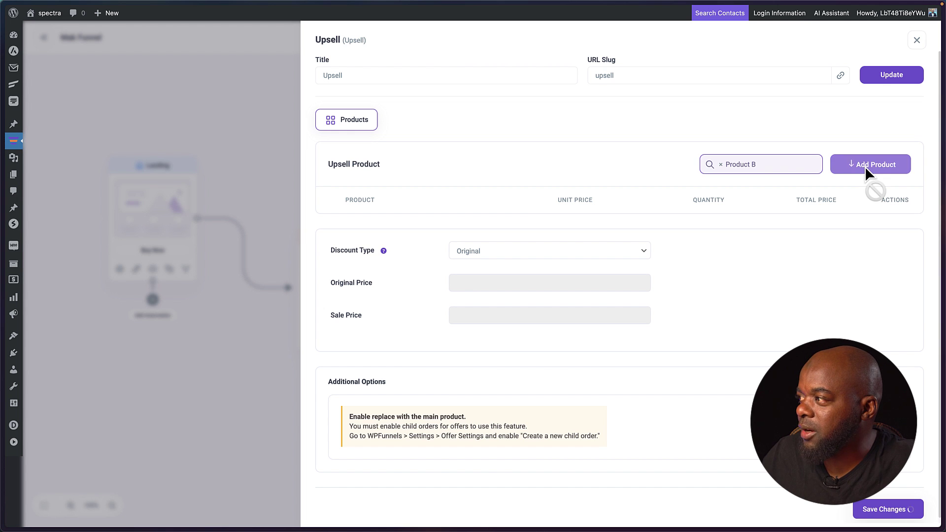
scroll(887, 295, down, 1)
click(884, 508)
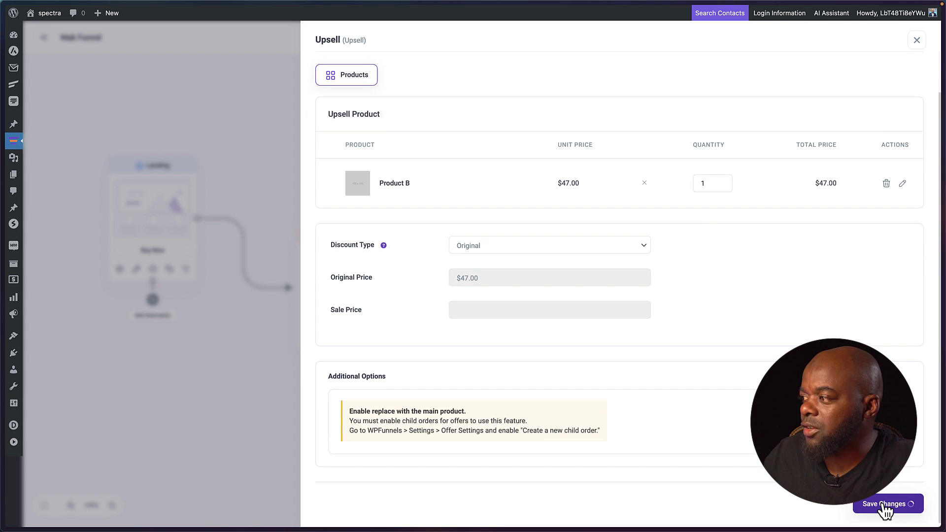
click(916, 40)
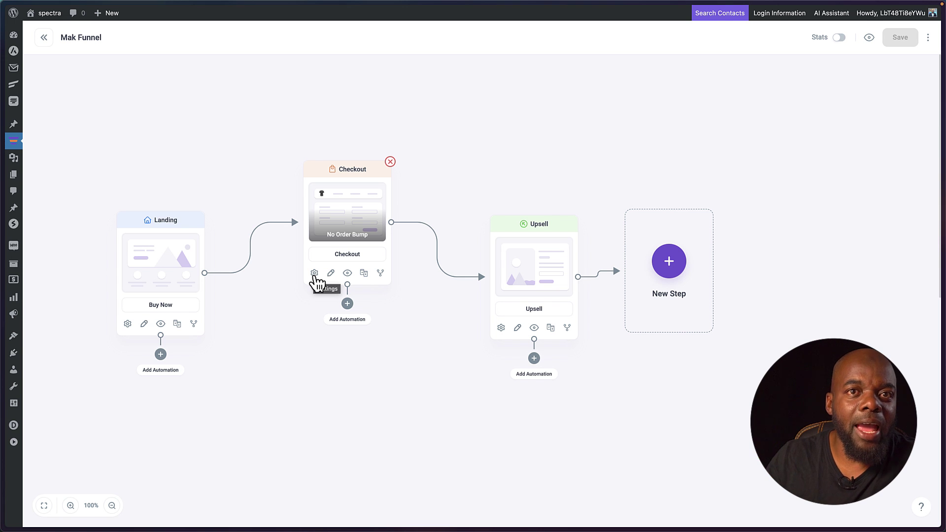
click(128, 324)
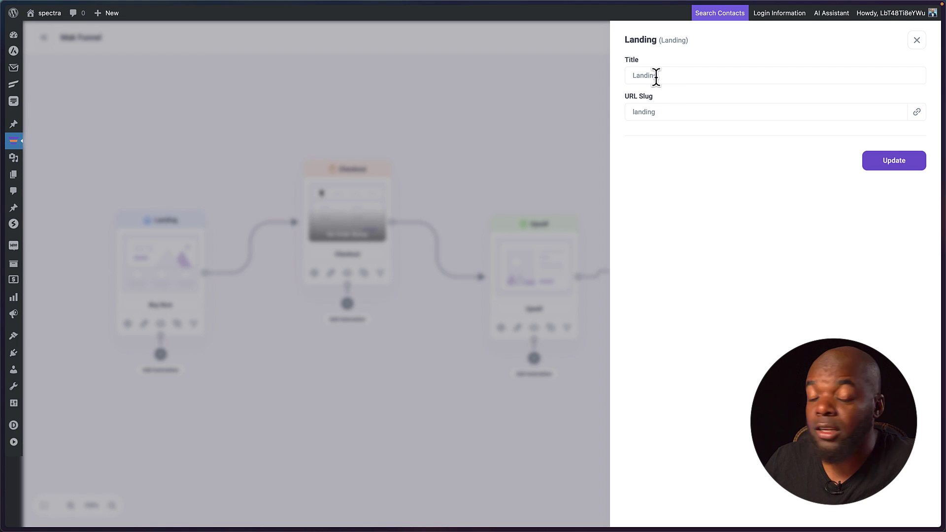
click(917, 40)
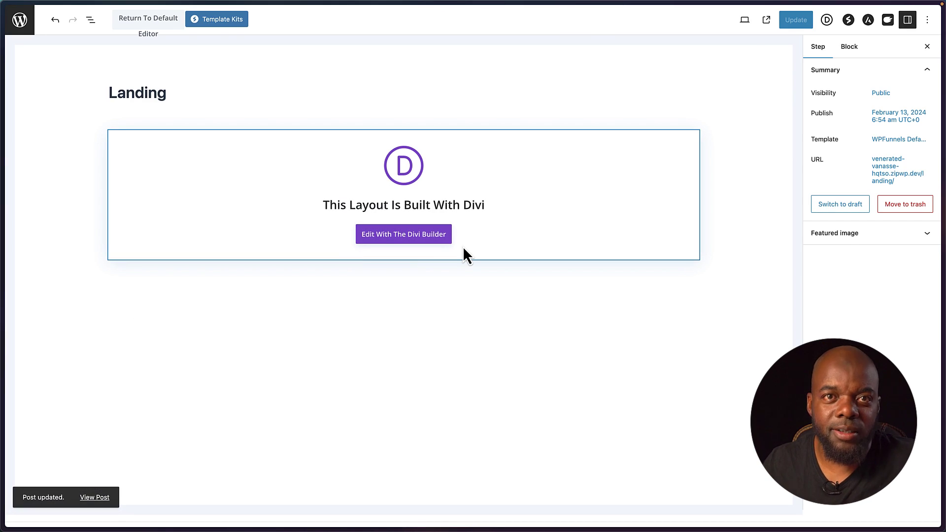
mouse_move(1, 123)
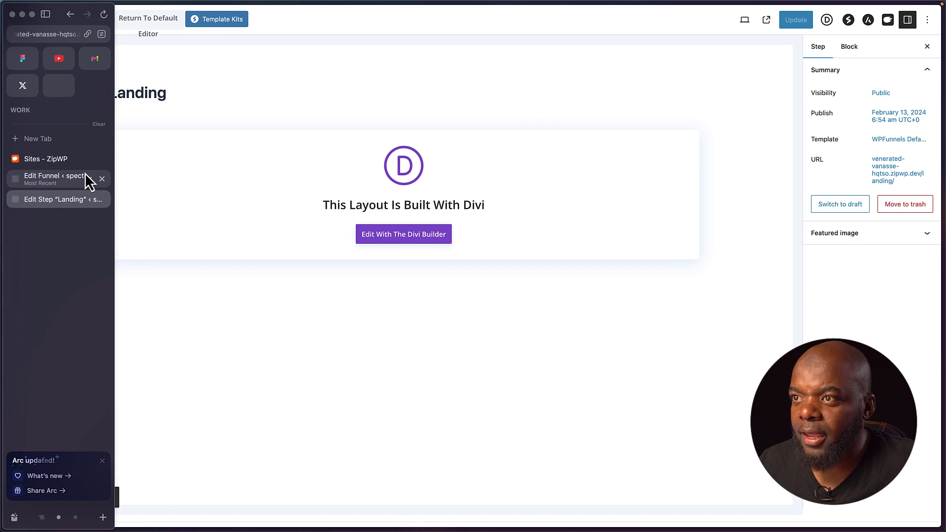
click(79, 176)
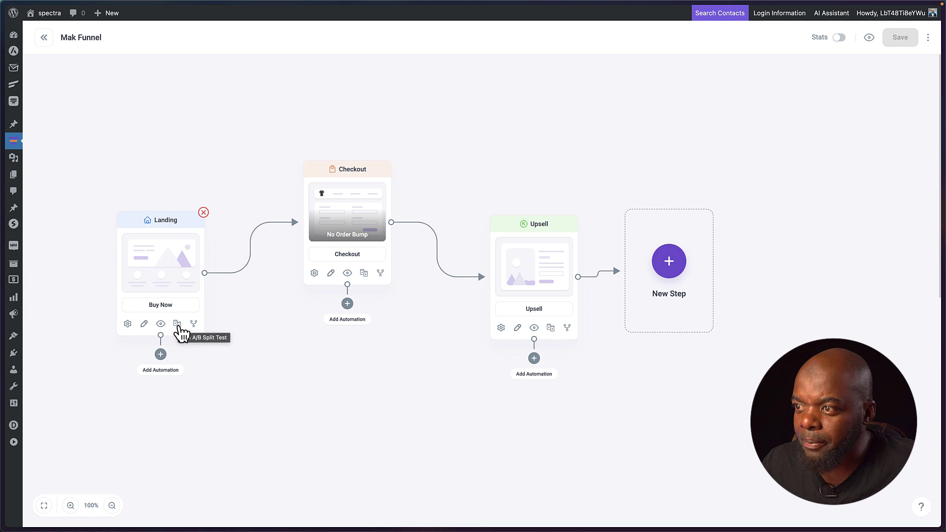
Create an A/B test on Landing with a duplicated Variant alongside the Original page
click(177, 325)
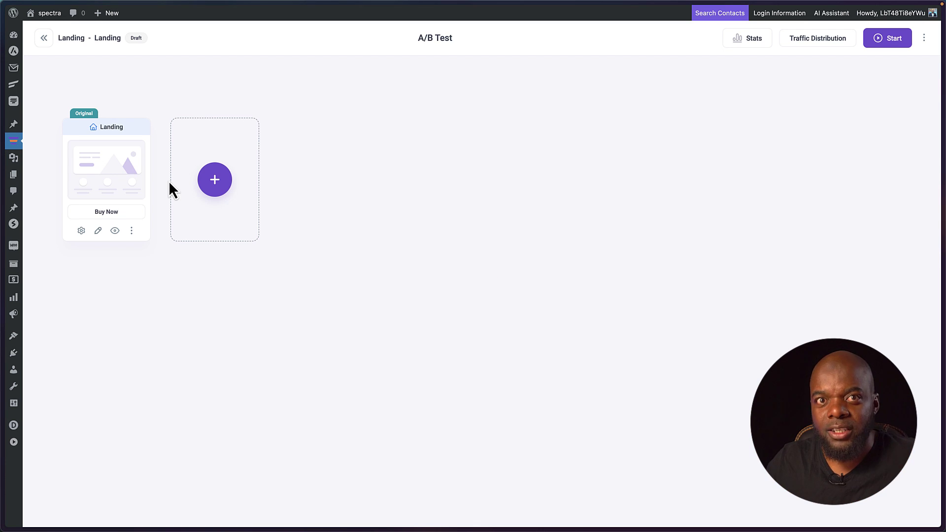
click(216, 182)
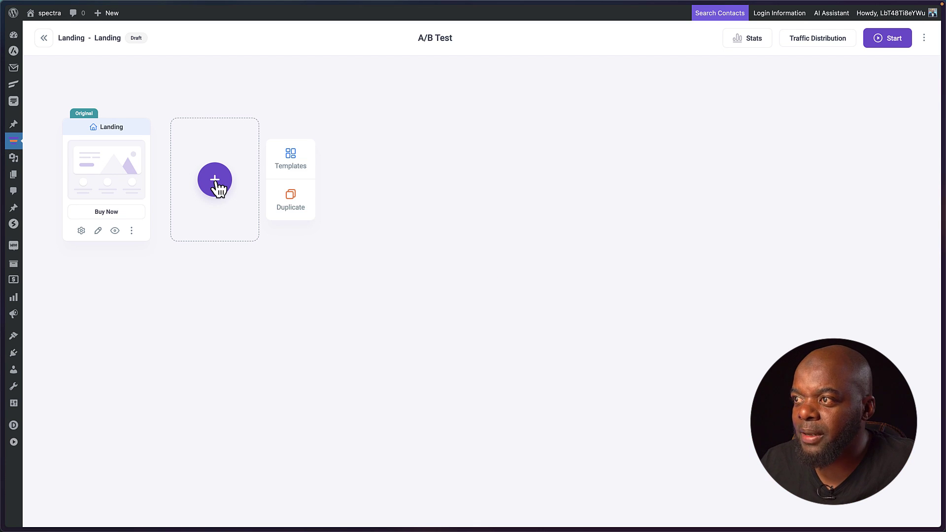
click(294, 202)
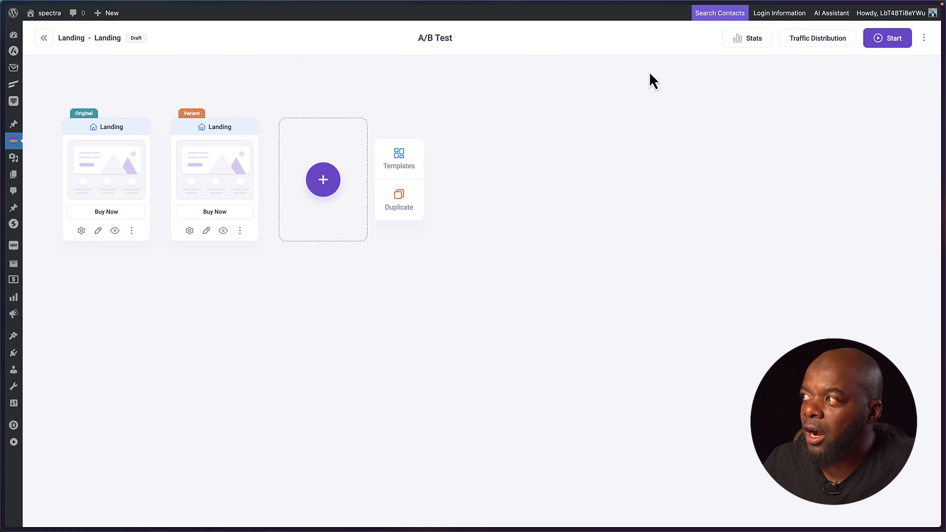
click(815, 43)
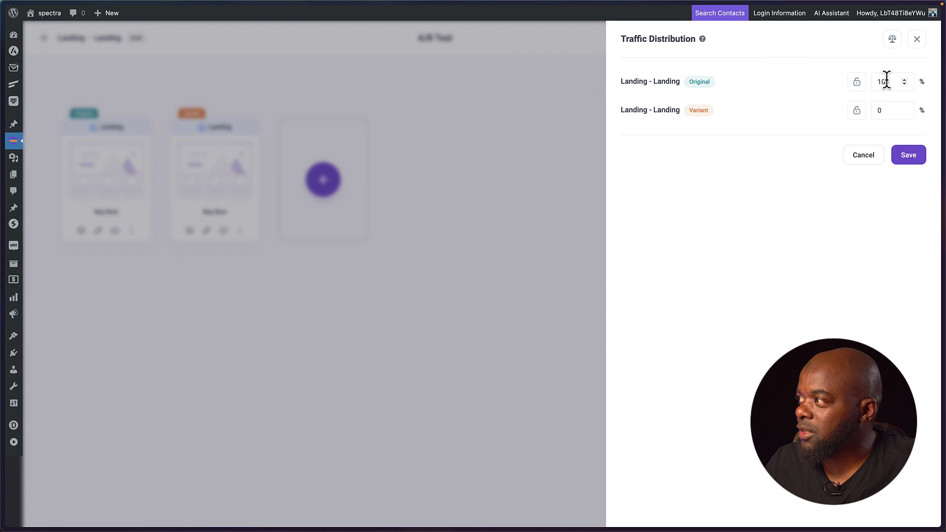
Set the Landing test traffic to 50% Original and 50% Variant, and save
drag(881, 81, 864, 89)
text(50)
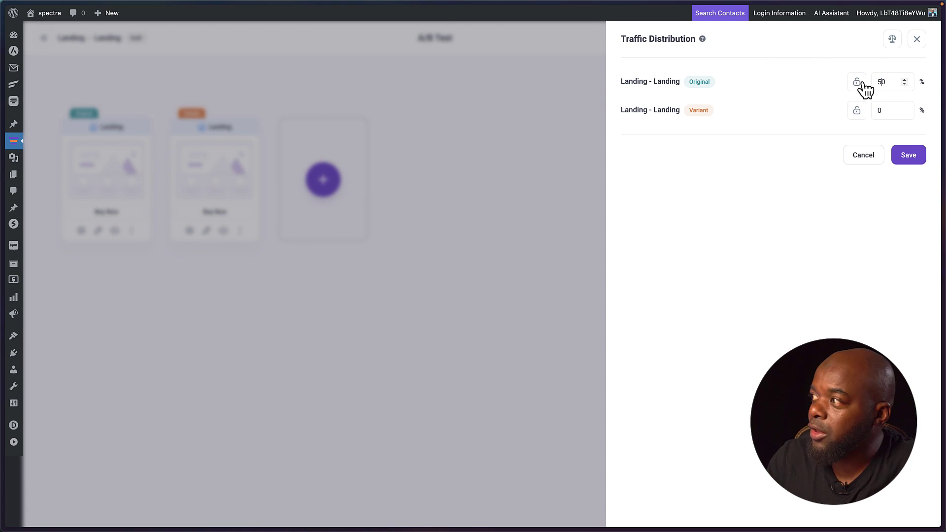
click(876, 110)
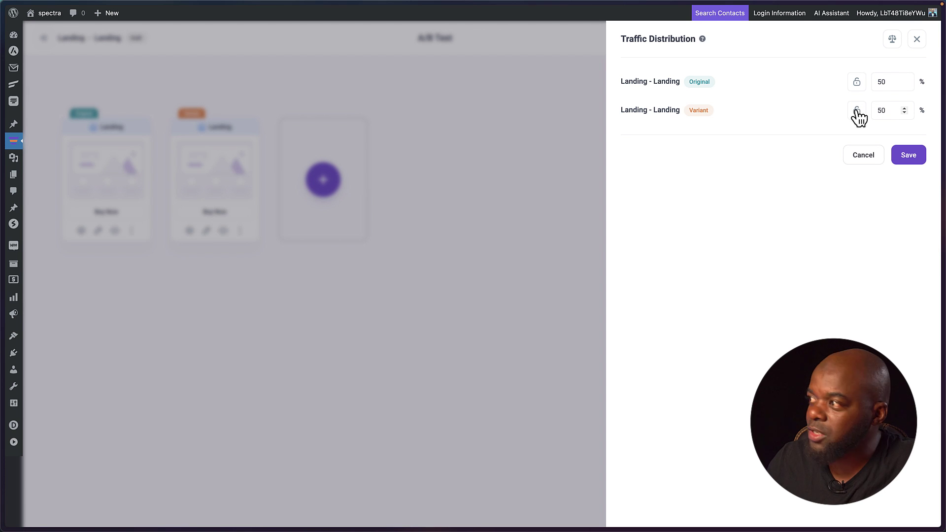
click(922, 156)
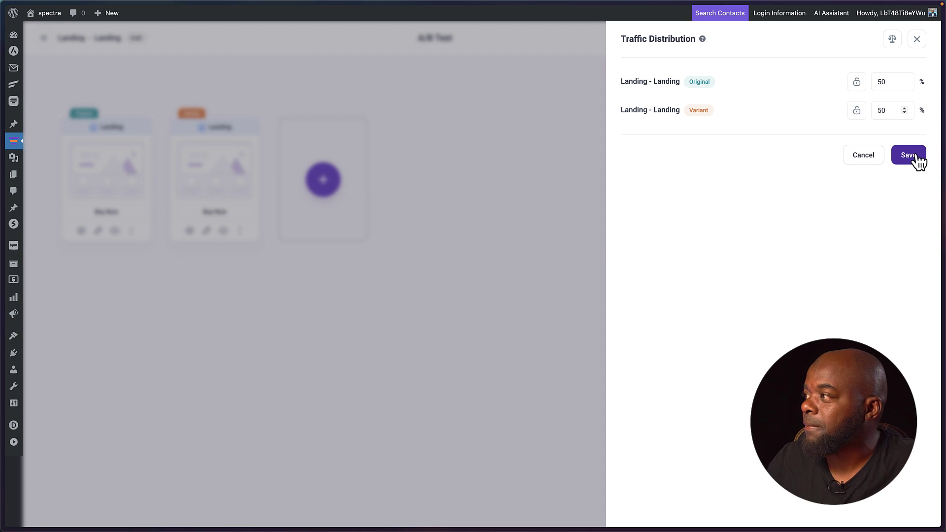
click(918, 39)
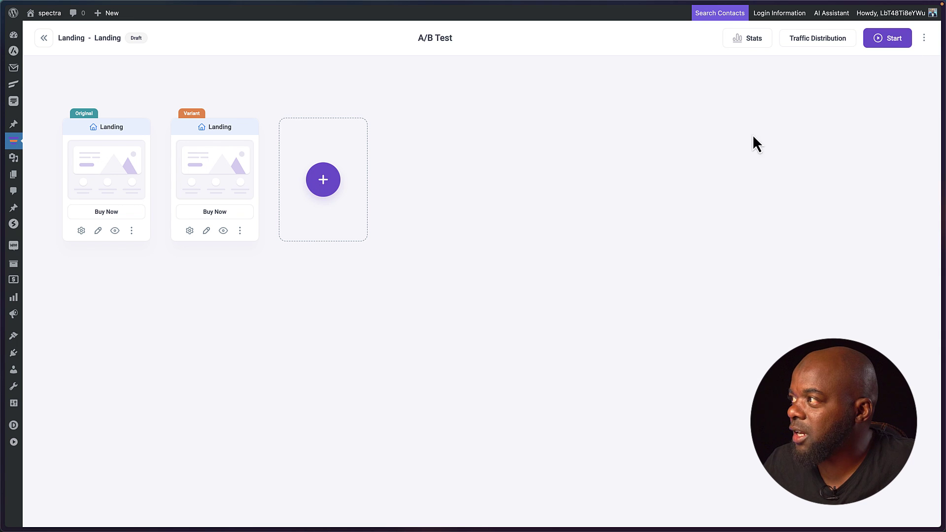
click(764, 39)
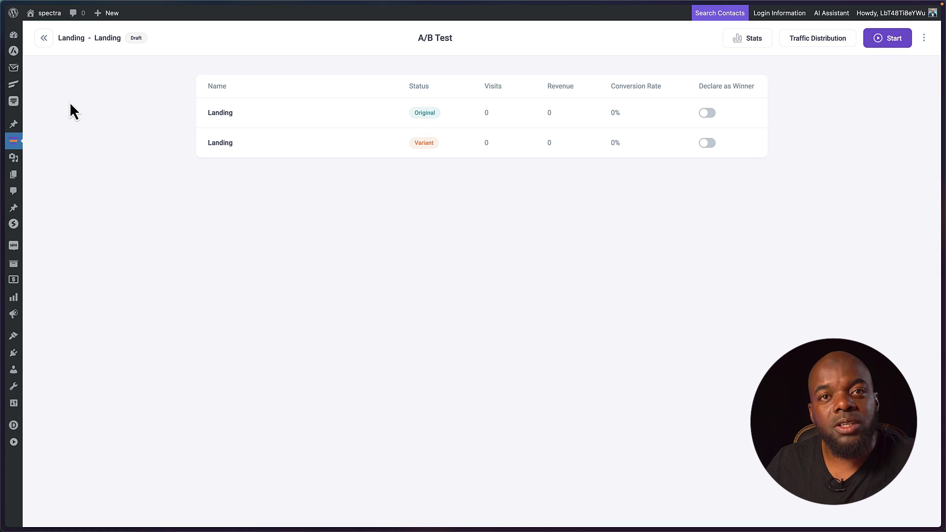
click(44, 38)
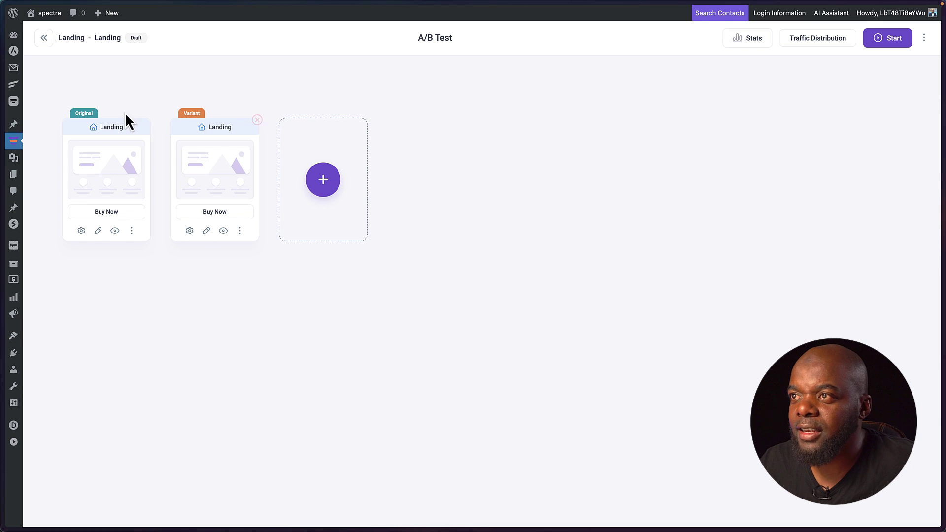
Enable an 'Upsell is accepted' condition on the Upsell step, creating True and False branches
click(44, 38)
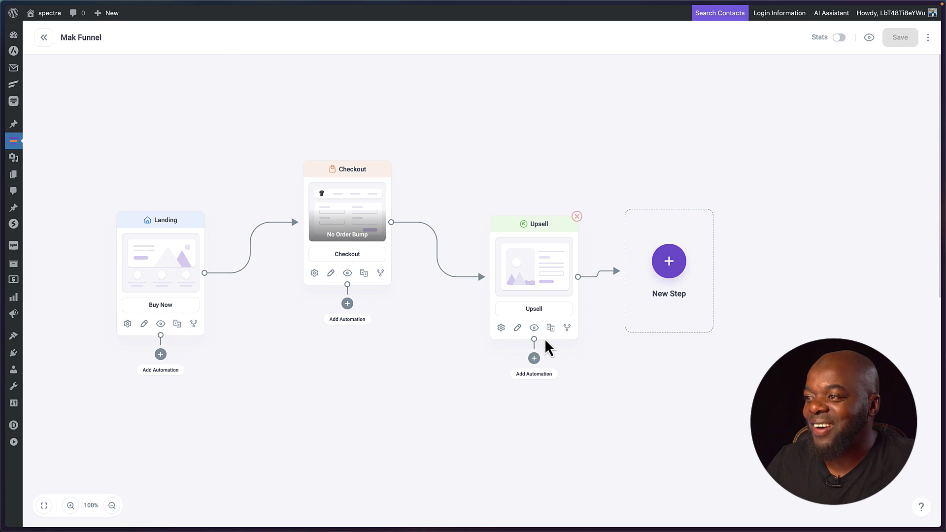
drag(526, 268, 515, 256)
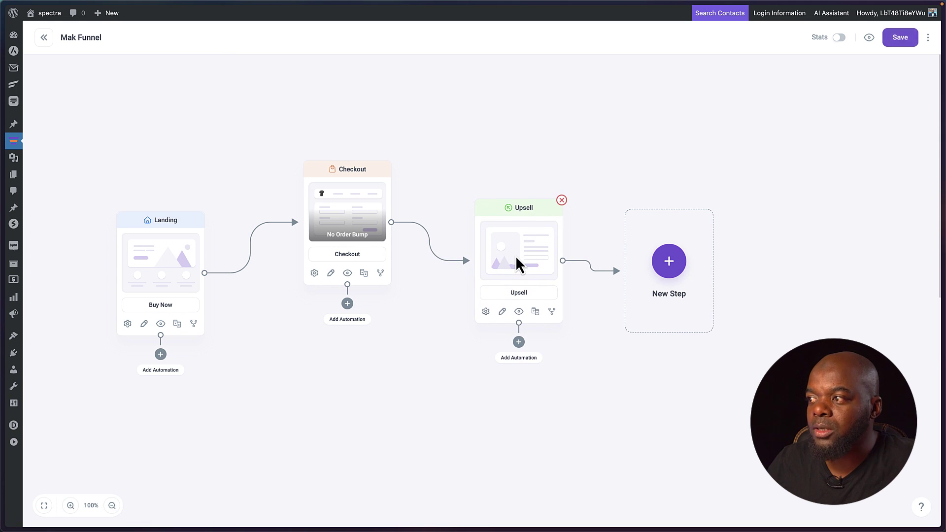
click(552, 311)
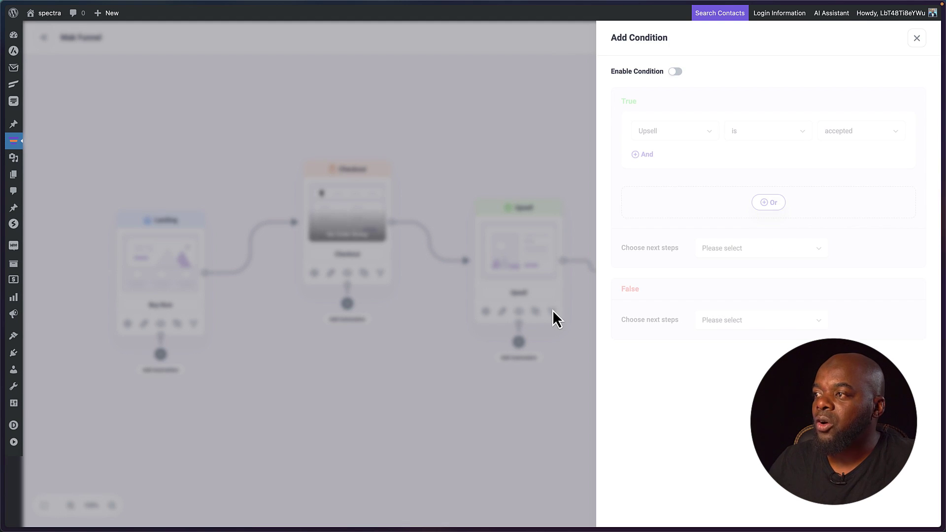
click(675, 71)
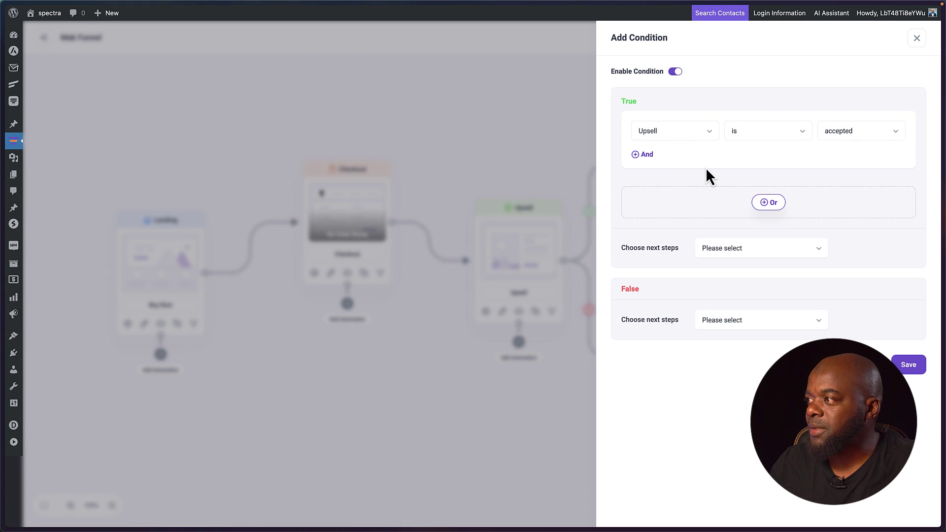
click(896, 133)
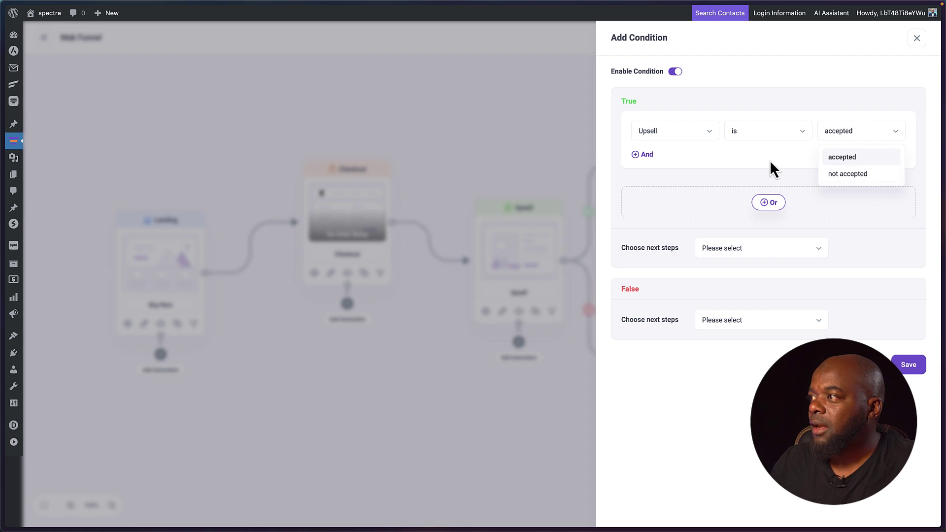
click(838, 157)
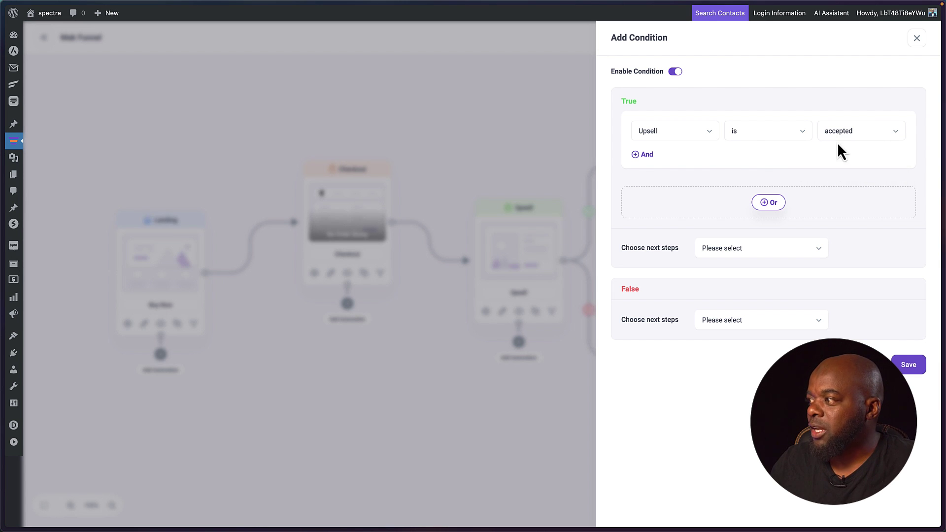
click(908, 364)
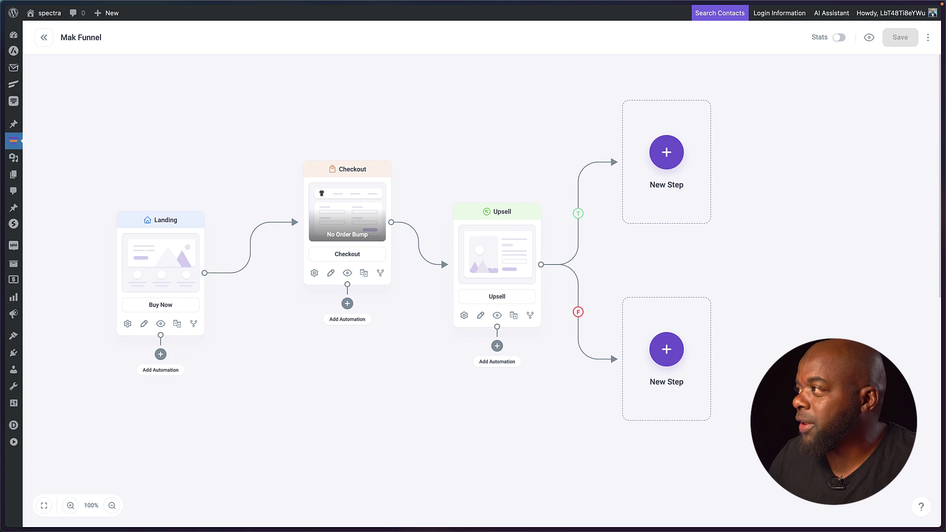
click(929, 40)
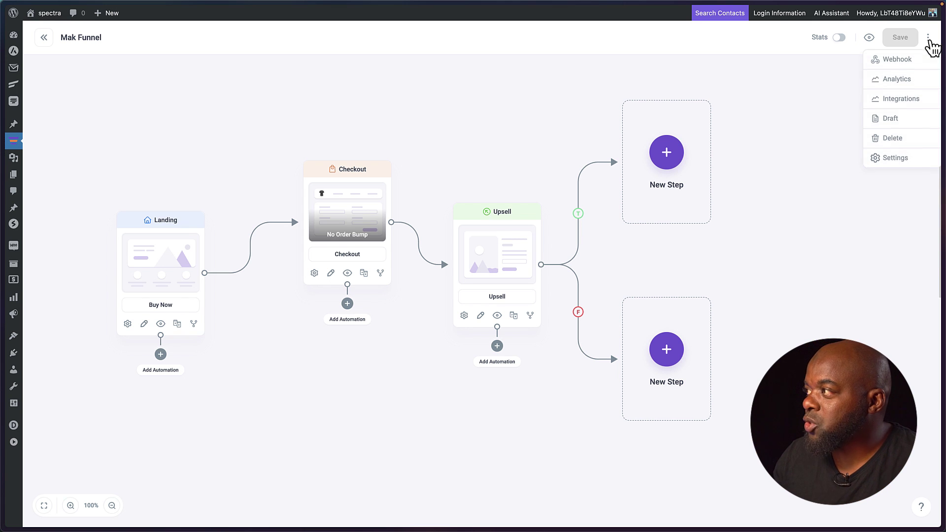
click(910, 81)
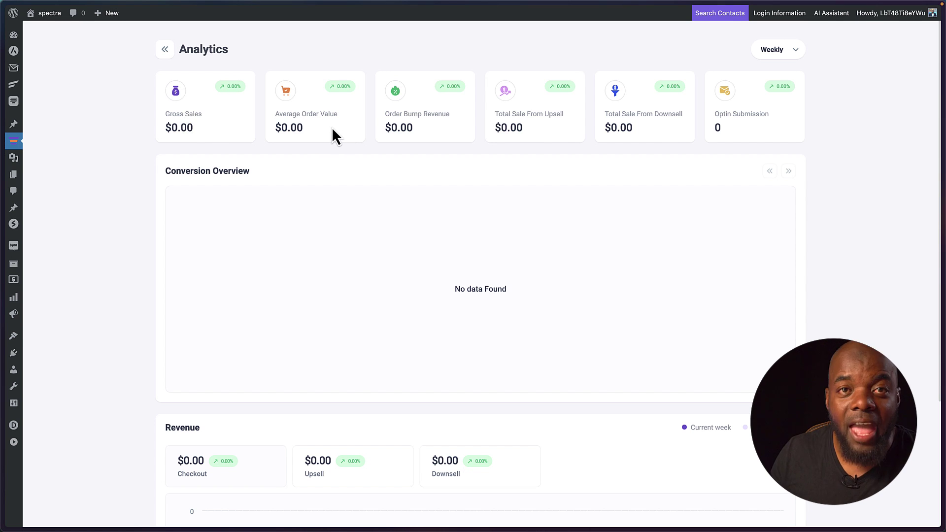
scroll(324, 296, down, 5)
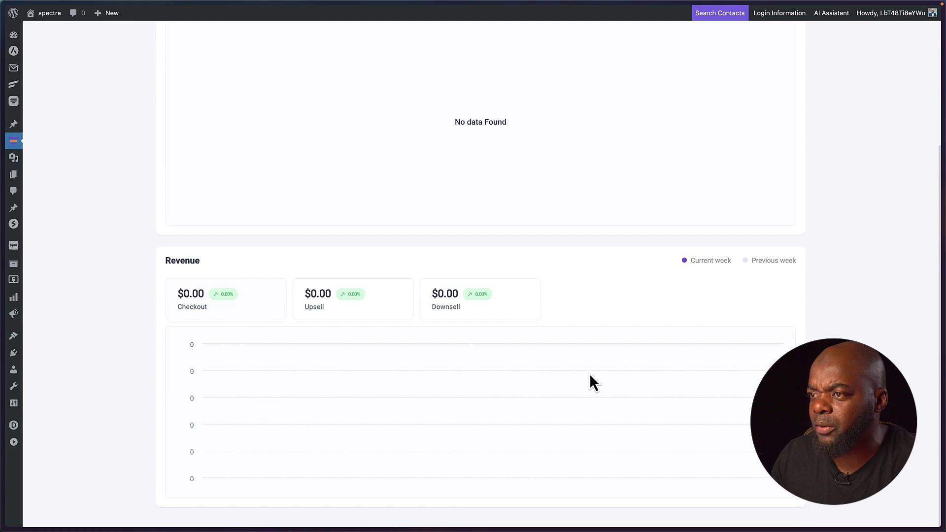
scroll(122, 311, up, 5)
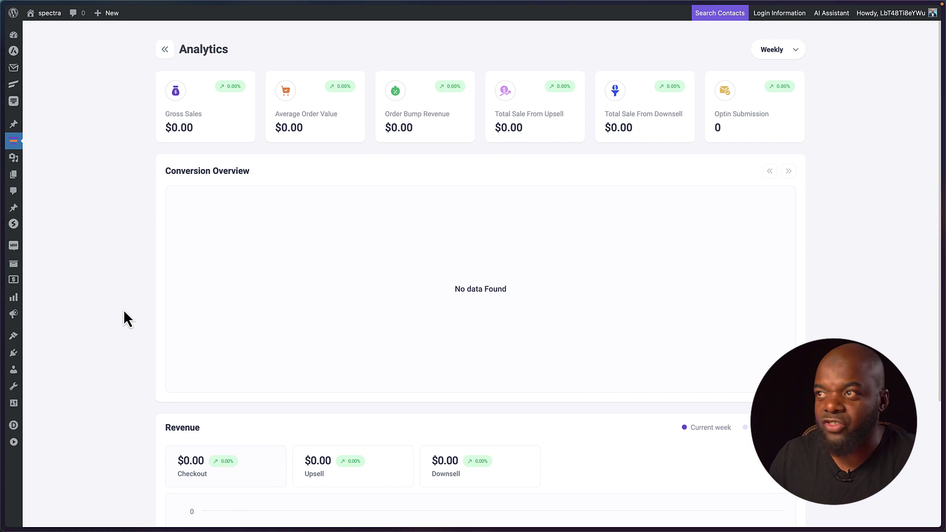
click(165, 50)
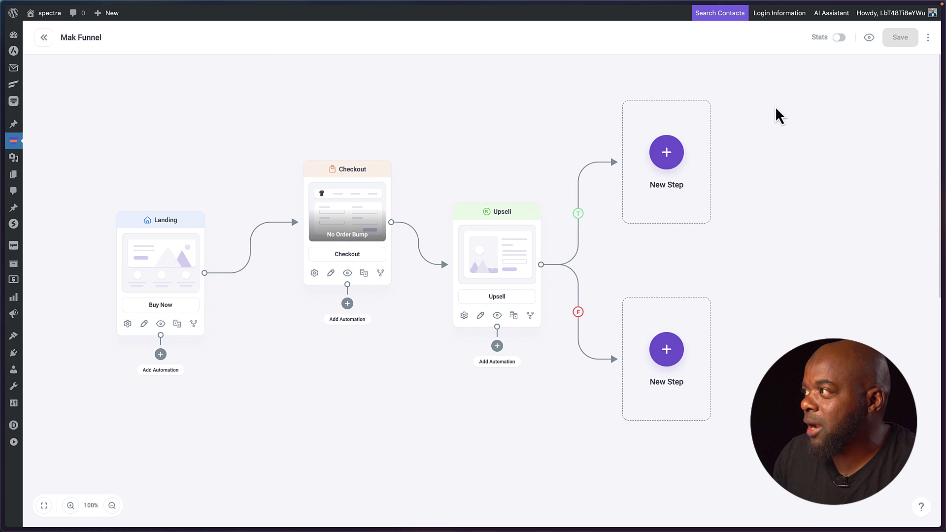
click(928, 38)
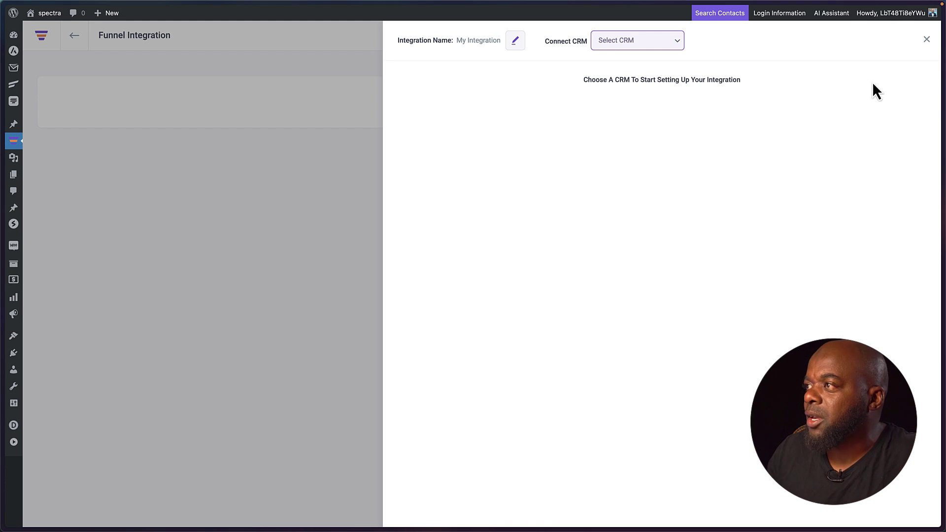
click(671, 45)
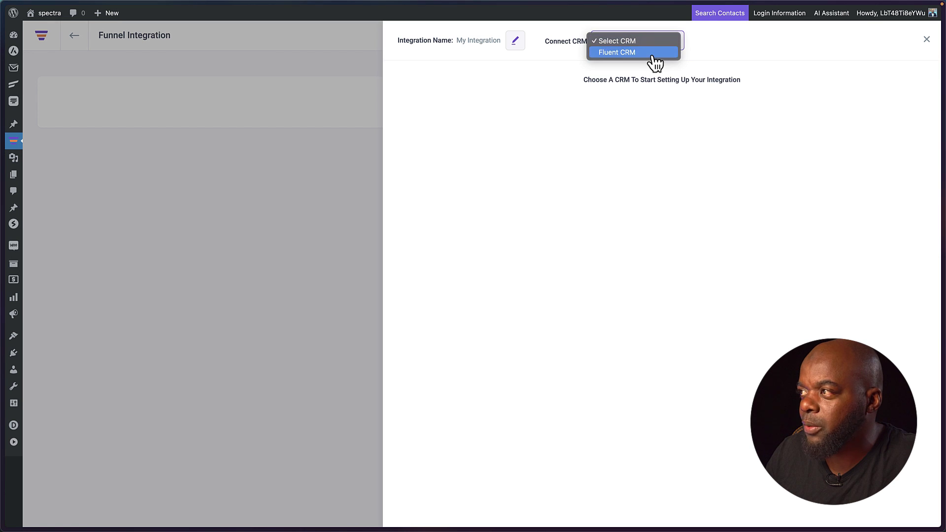
click(654, 63)
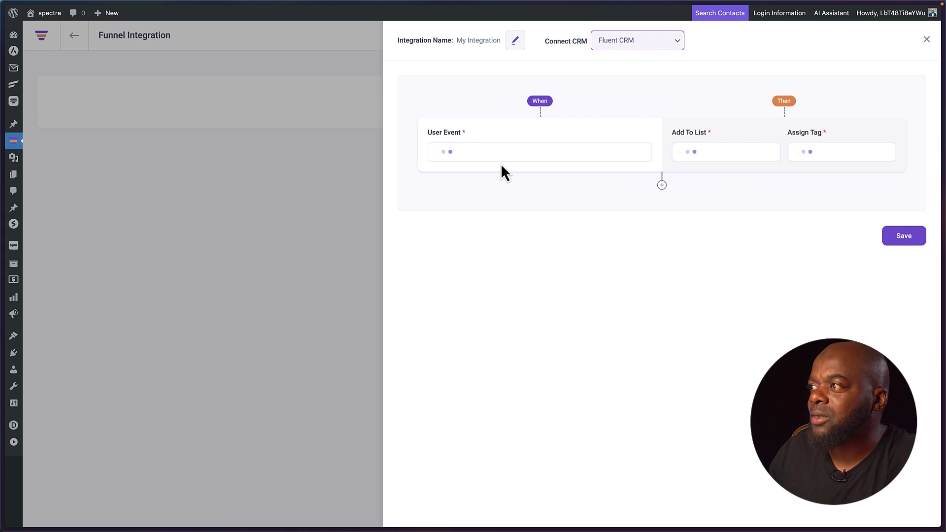
click(508, 159)
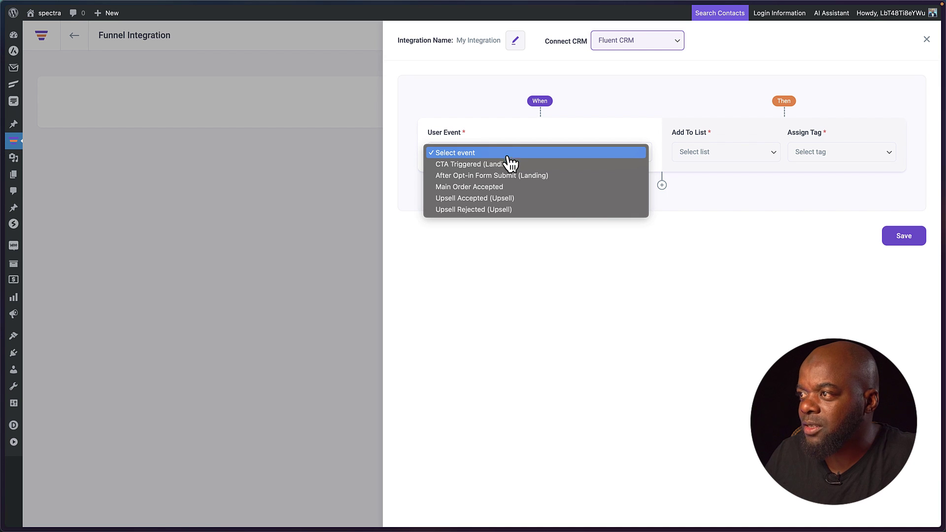
click(549, 168)
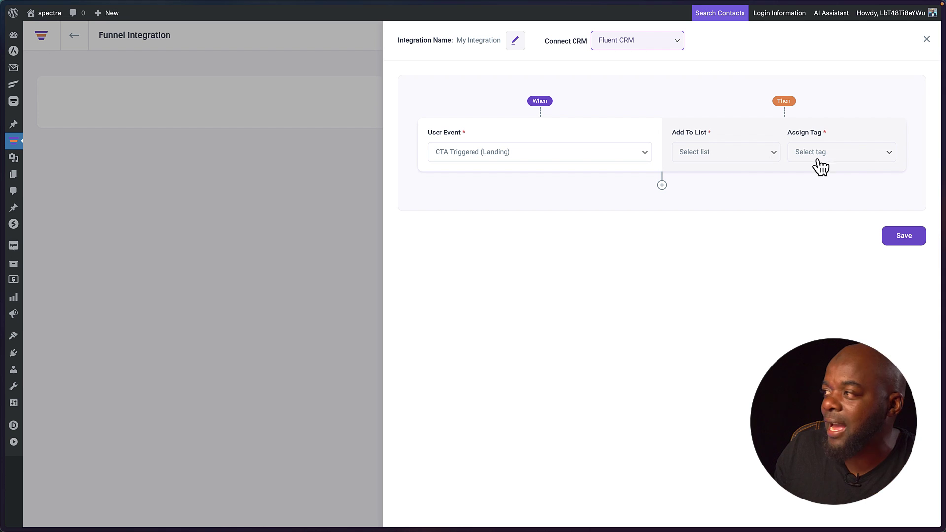
click(926, 39)
click(74, 35)
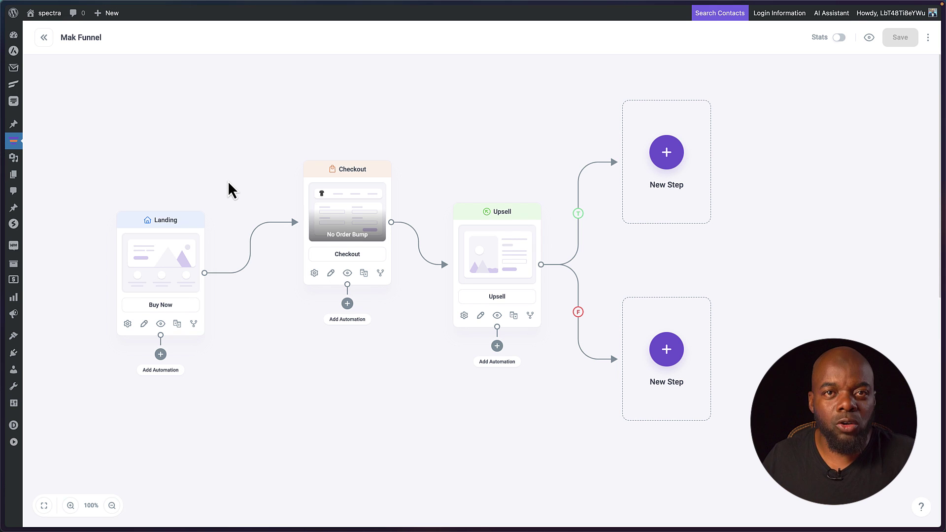
Add a Landing automation triggered by CTA Triggered that sends the 'Welcome email from WPFunnels'
click(161, 355)
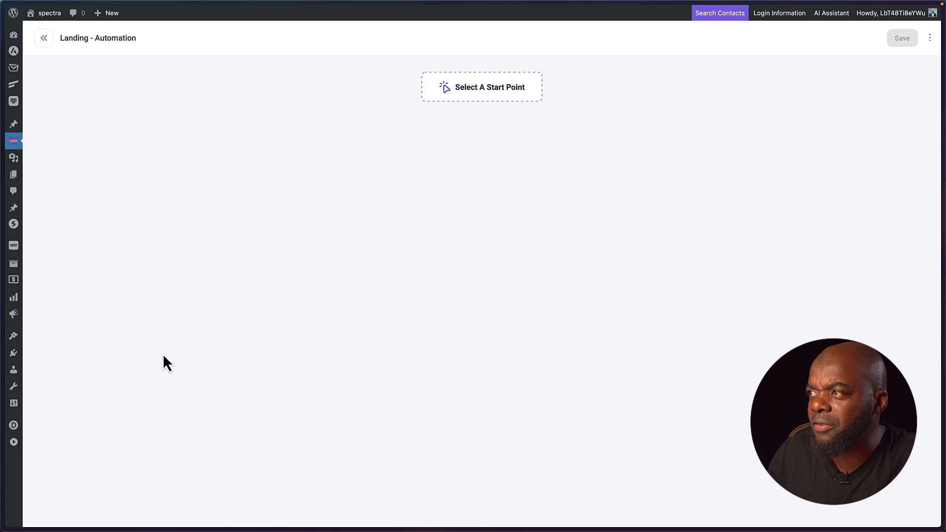
click(494, 94)
click(471, 121)
click(481, 116)
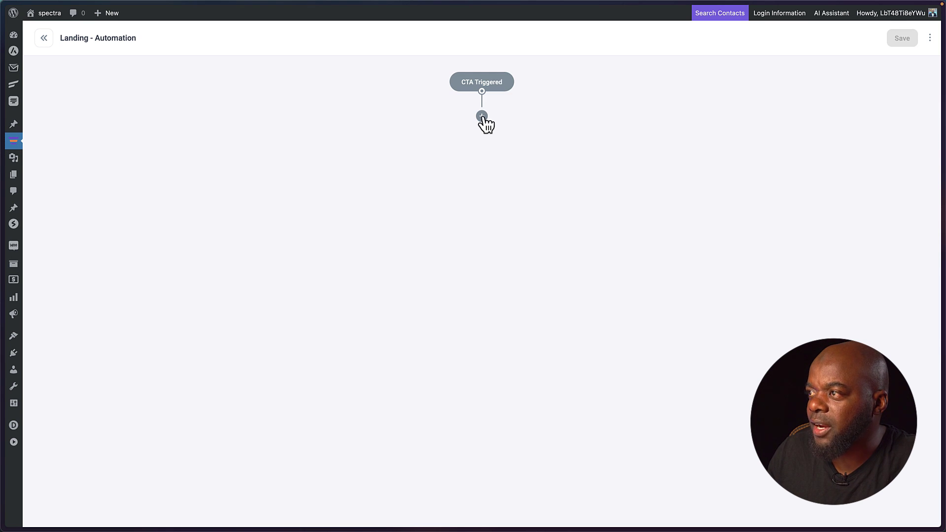
click(370, 180)
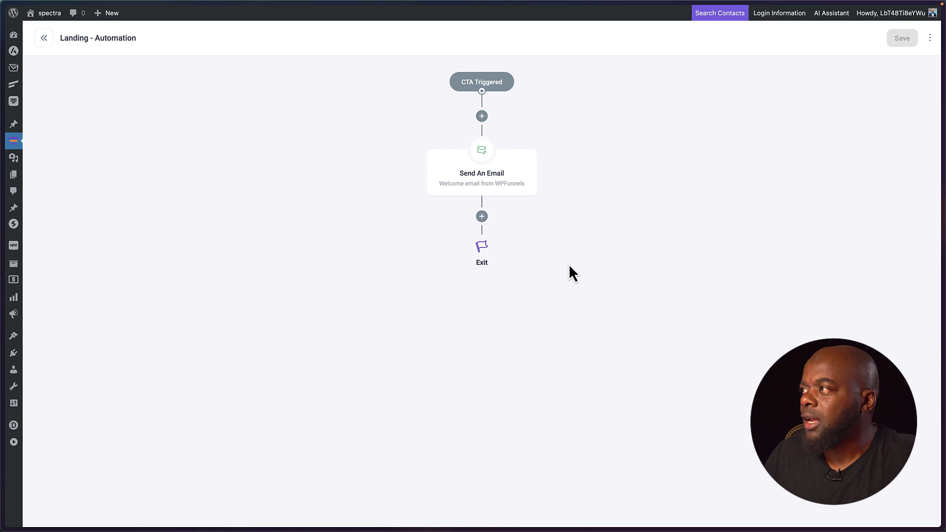
Go back to the Mak Funnel canvas, where Landing shows Automation Running
click(44, 39)
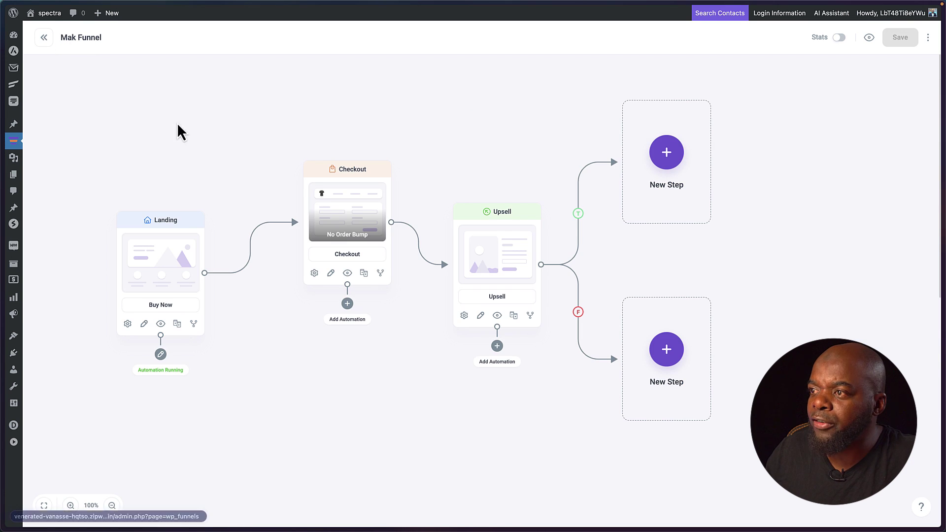